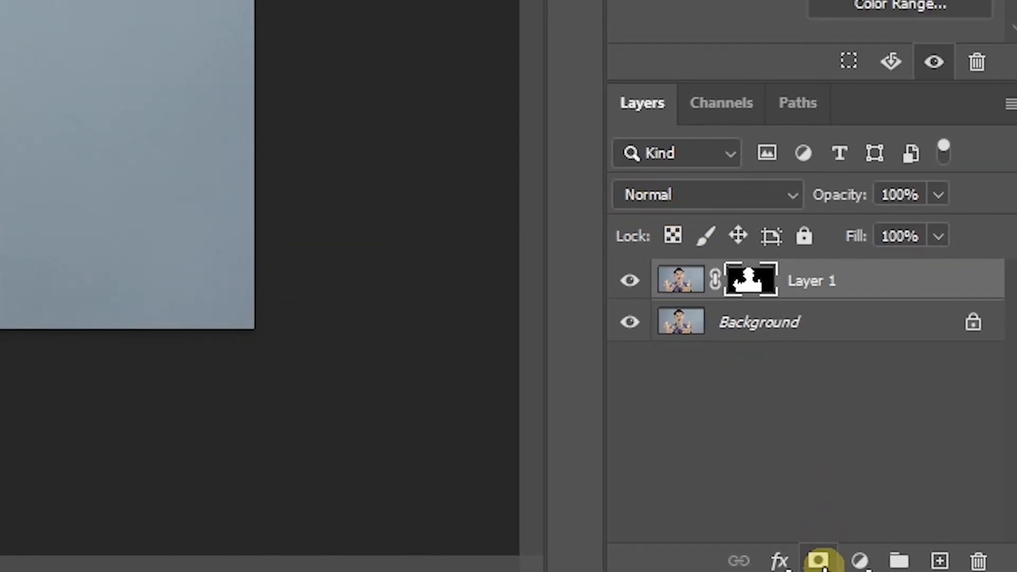
Hide the Background layer beneath the masked cut-out of the man
left_click(630, 322)
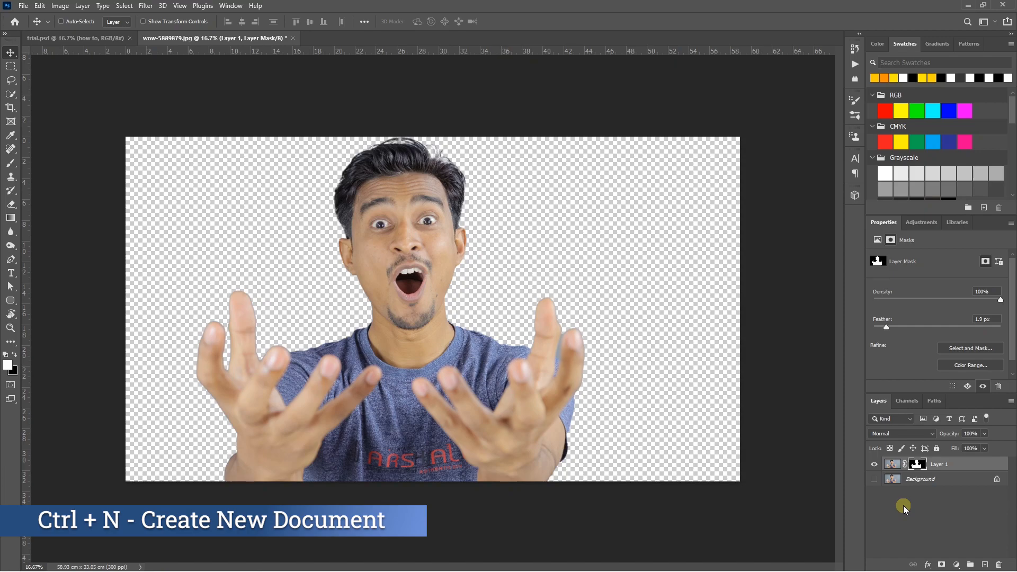
Create a new document 1280 pixels wide and 720 pixels high at 300 pixels/inch
key("ctrl+n")
left_click(661, 144)
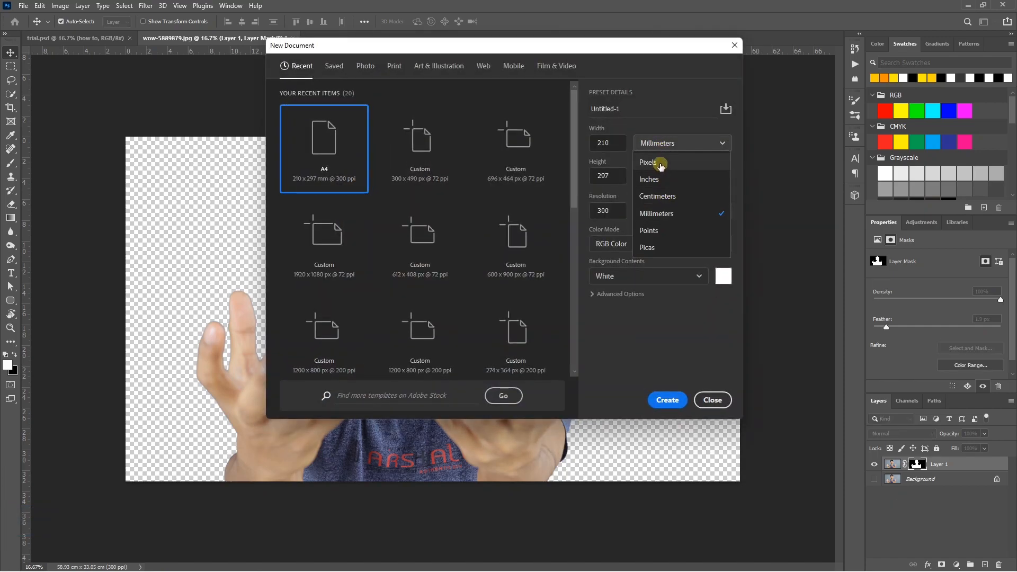
left_click(661, 164)
left_click(588, 144)
type("1280")
key("Tab")
type("720")
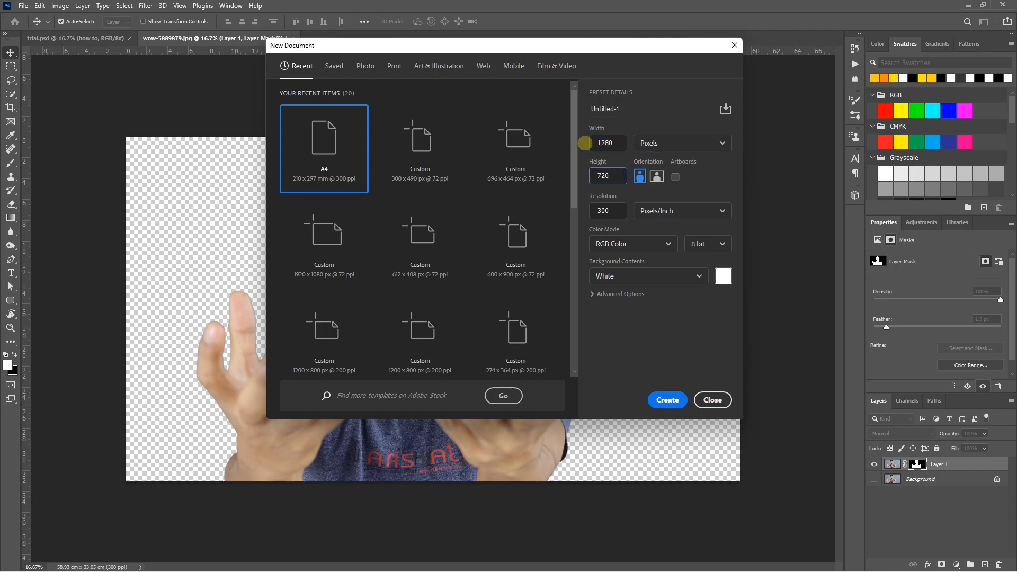
key("Return")
Bring the masked cut-out into the new document and scale it to about 10.04 × 5.64 cm, resting on the canvas's lower edge
left_click_drag(371, 188, 445, 348)
scroll(445, 352, "down", 5)
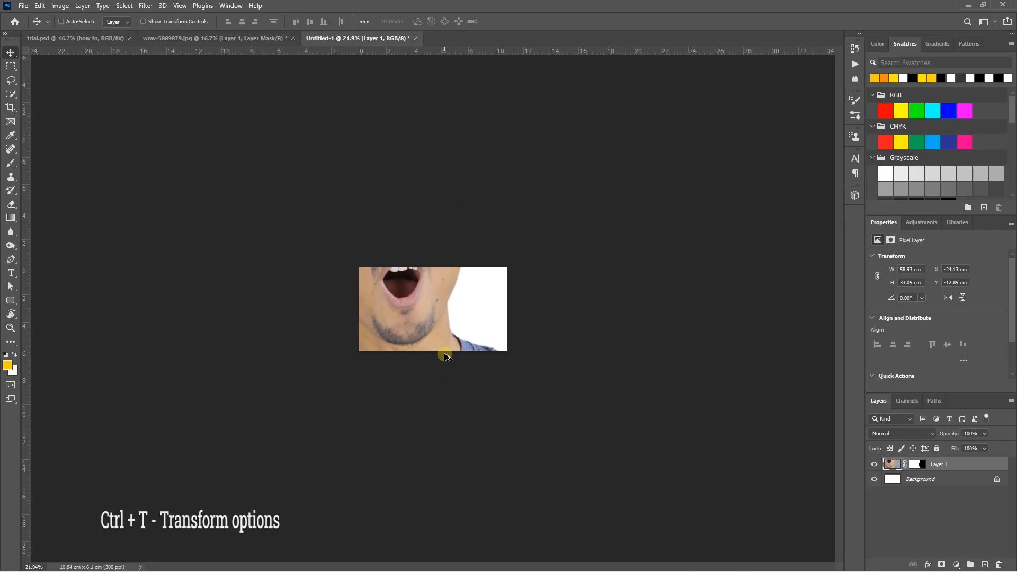
key("ctrl+t")
scroll(445, 353, "down", 2)
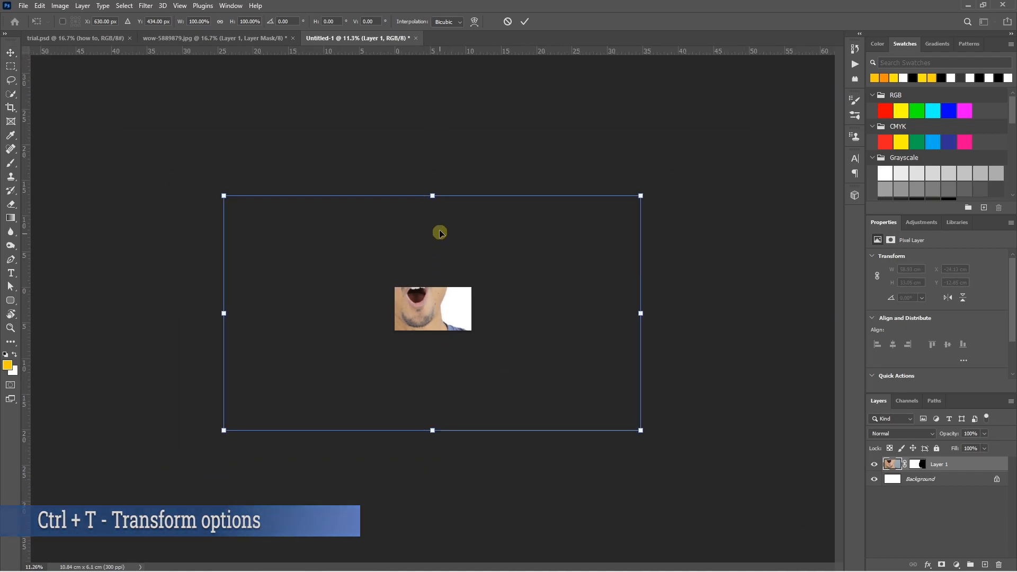
left_click_drag(432, 197, 441, 301)
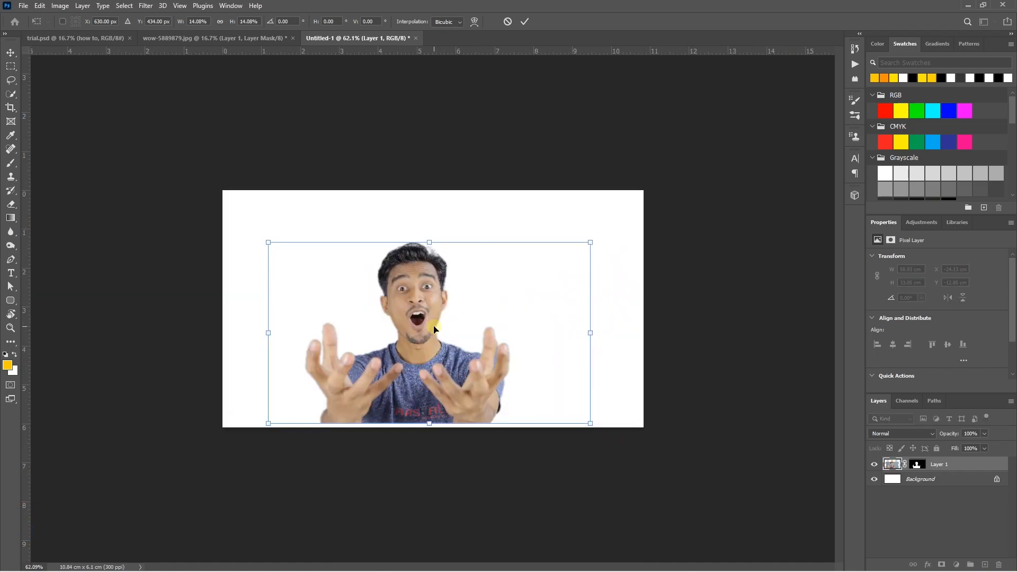
left_click_drag(435, 327, 438, 331)
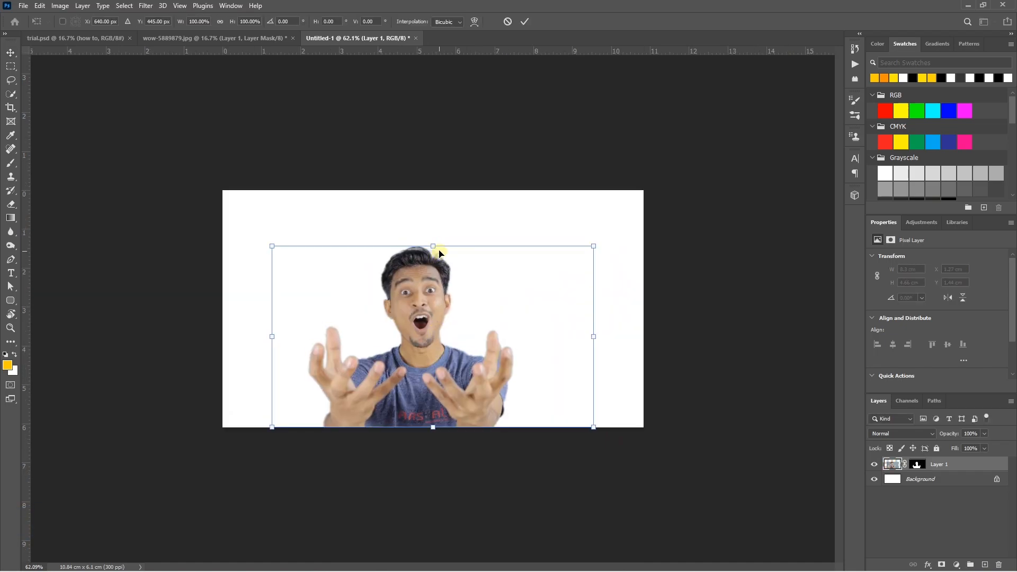
left_click_drag(436, 246, 434, 211)
key("Return")
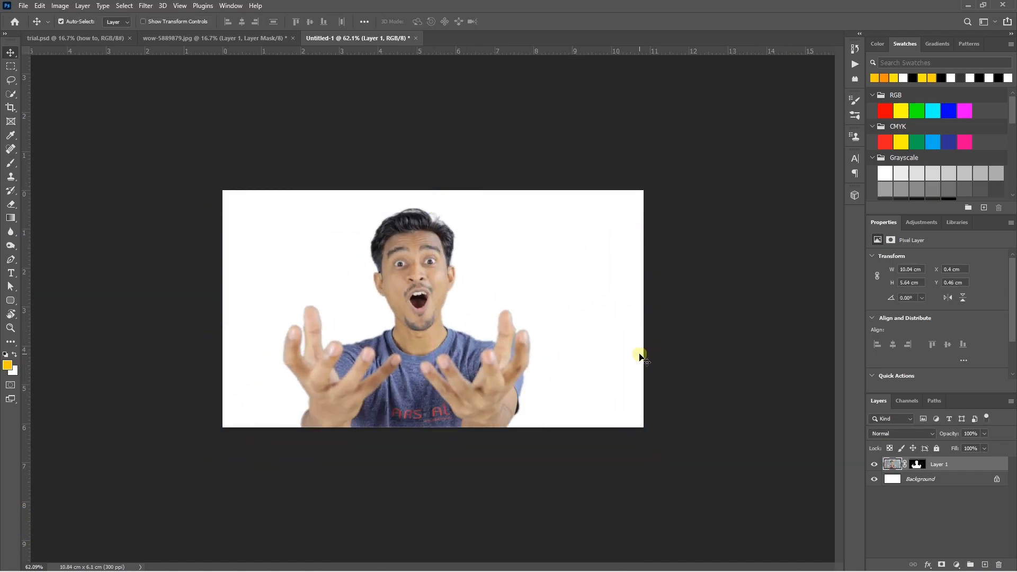
Place the Pexels house interior image from the Thumbnail creation folder at full canvas width, beneath the cut-out layer
left_click(444, 562)
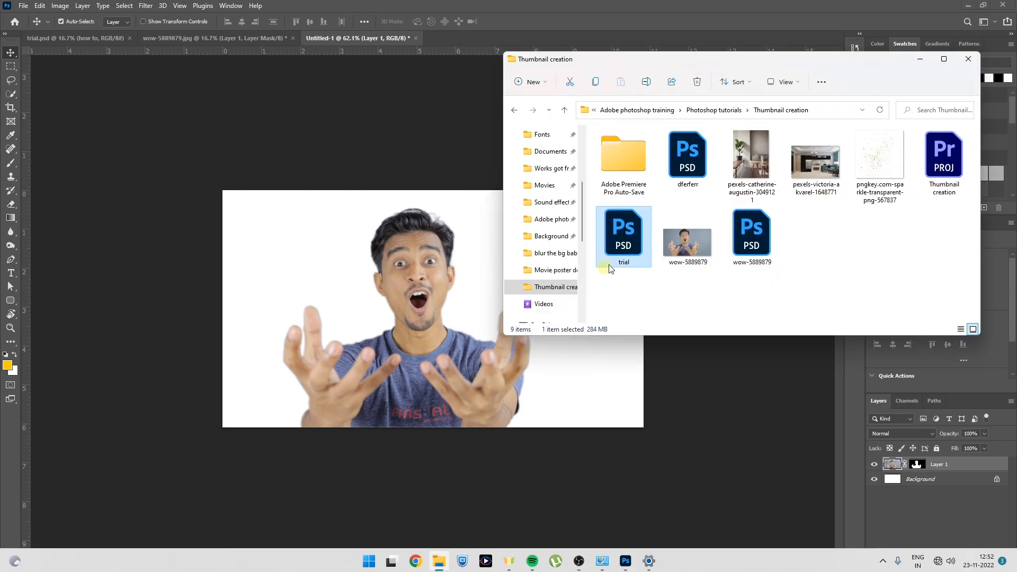
left_click(819, 172)
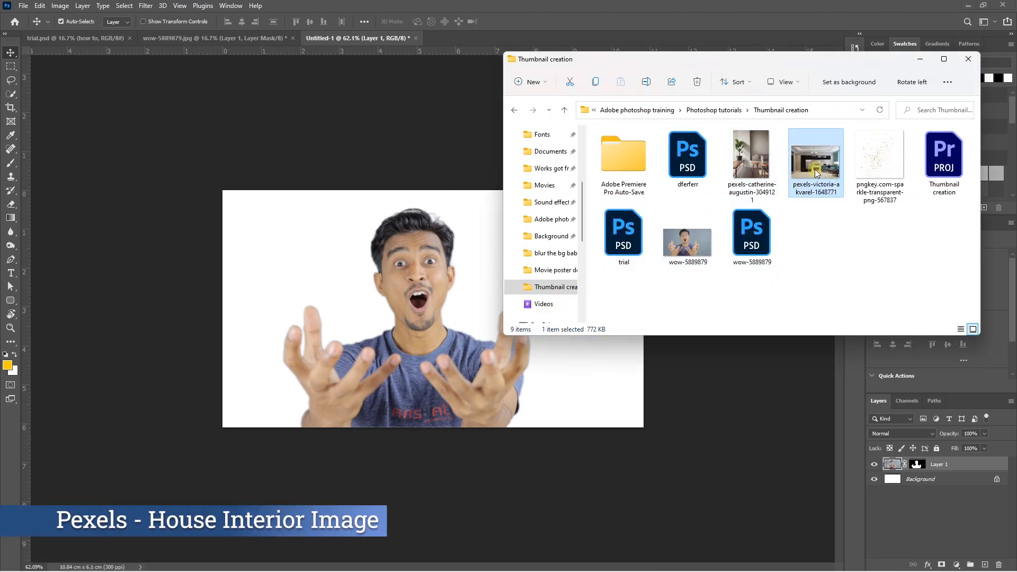
left_click_drag(814, 170, 402, 246)
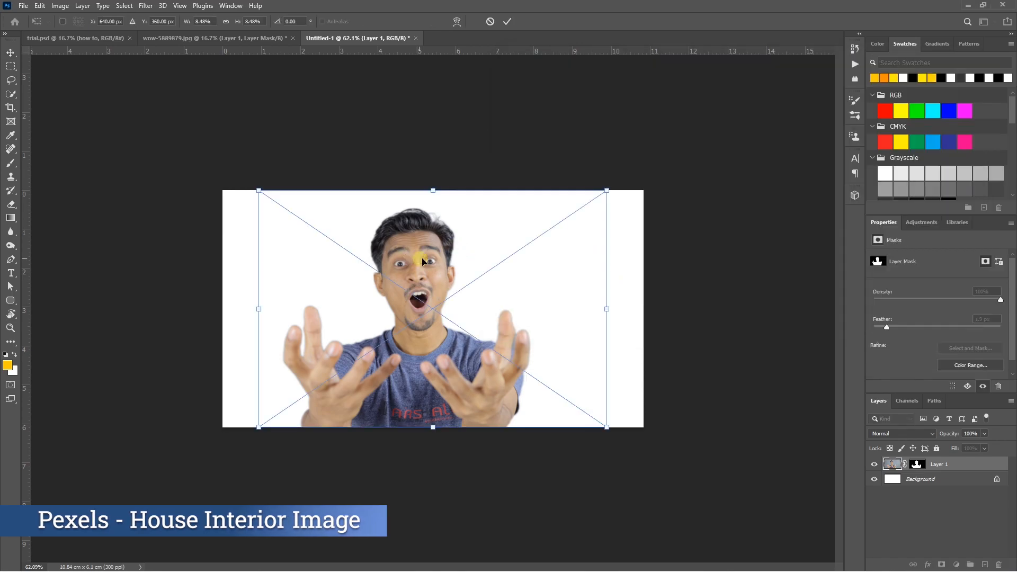
left_click_drag(439, 284, 403, 283)
left_click_drag(569, 311, 641, 306)
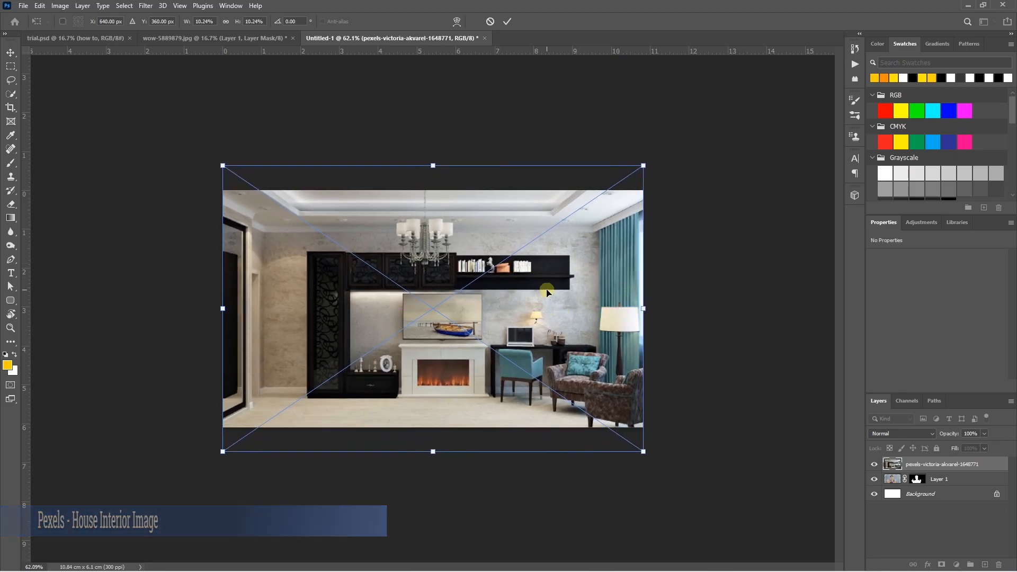
key("Return")
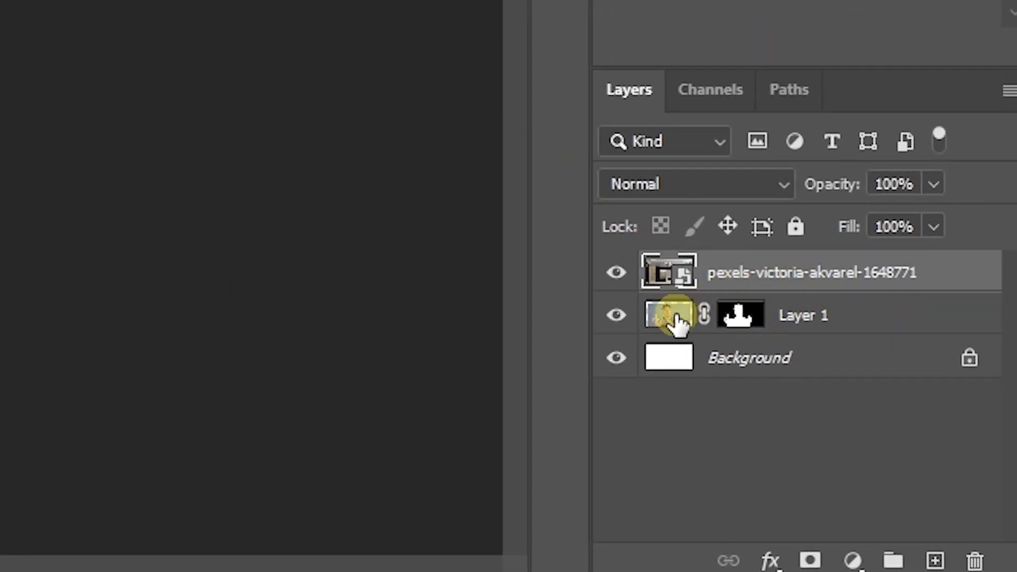
left_click_drag(799, 286, 784, 333)
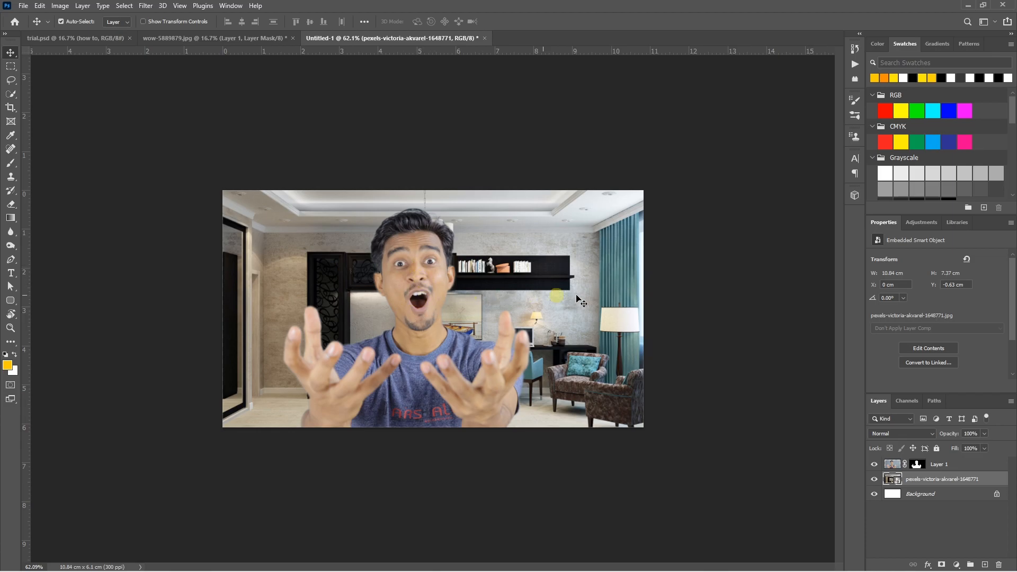
Apply a Gaussian Blur with a 2.6 pixel radius to the interior image layer
right_click(914, 485)
left_click(898, 520)
left_click(148, 7)
mouse_move(177, 142)
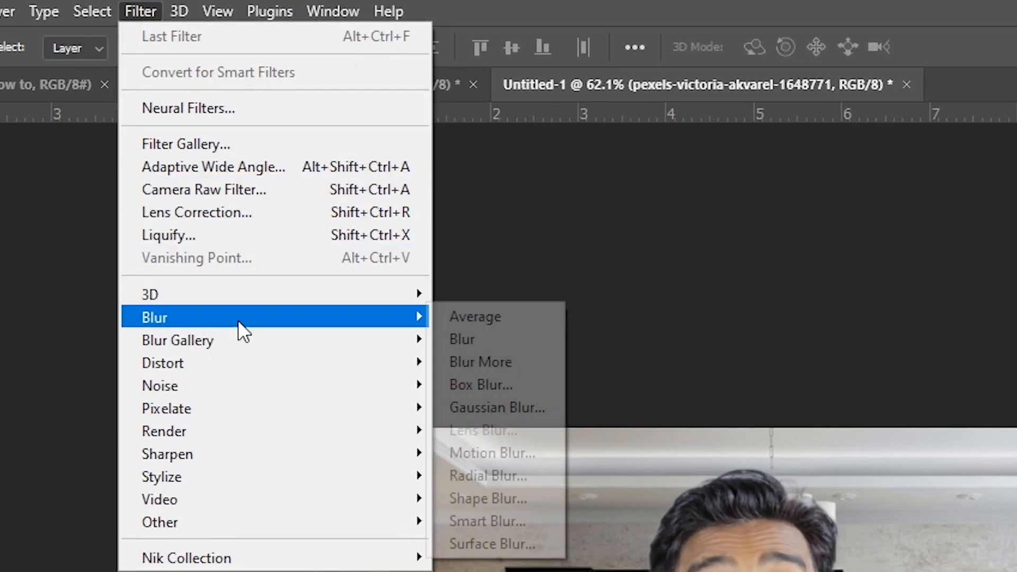
left_click(472, 407)
left_click_drag(740, 245, 719, 245)
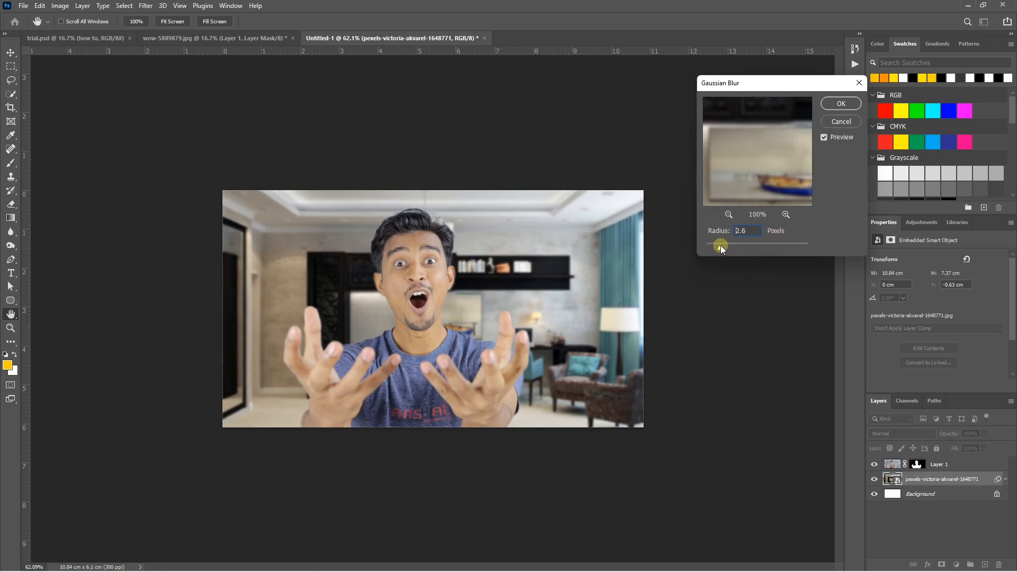
left_click(841, 103)
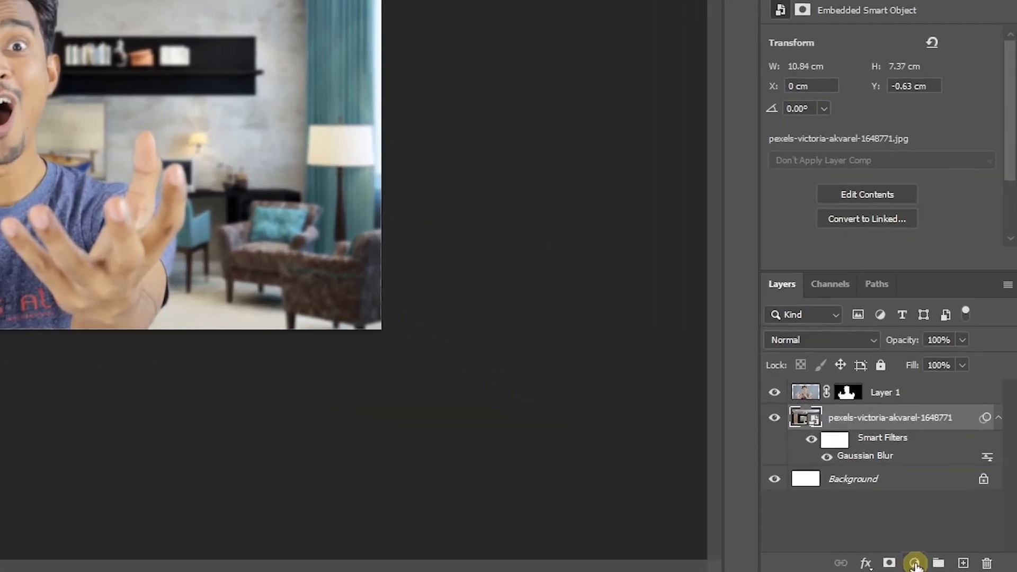
Add a Levels adjustment layer above the interior image and lower its white output level to darken the room strongly
left_click(916, 565)
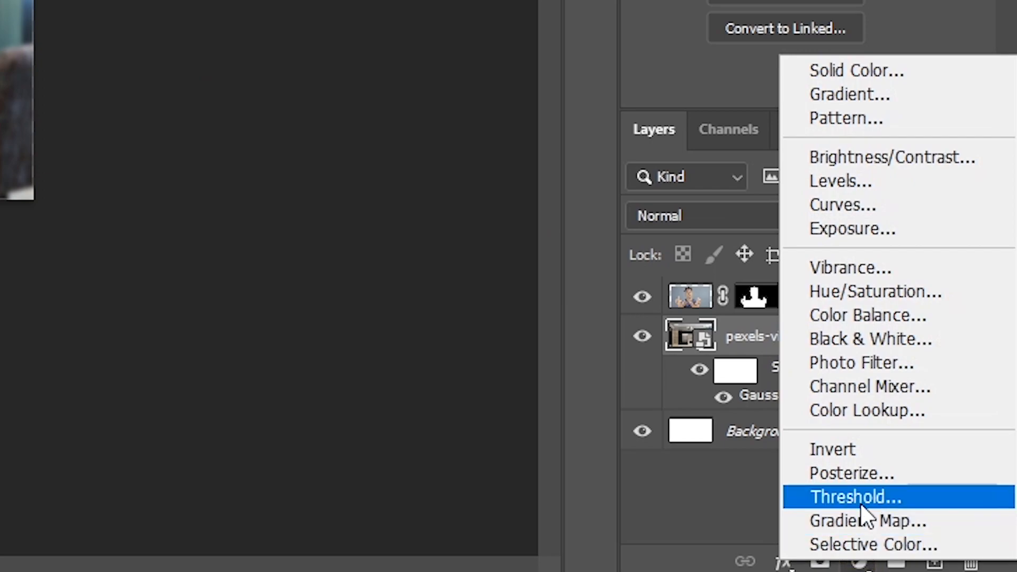
left_click(857, 180)
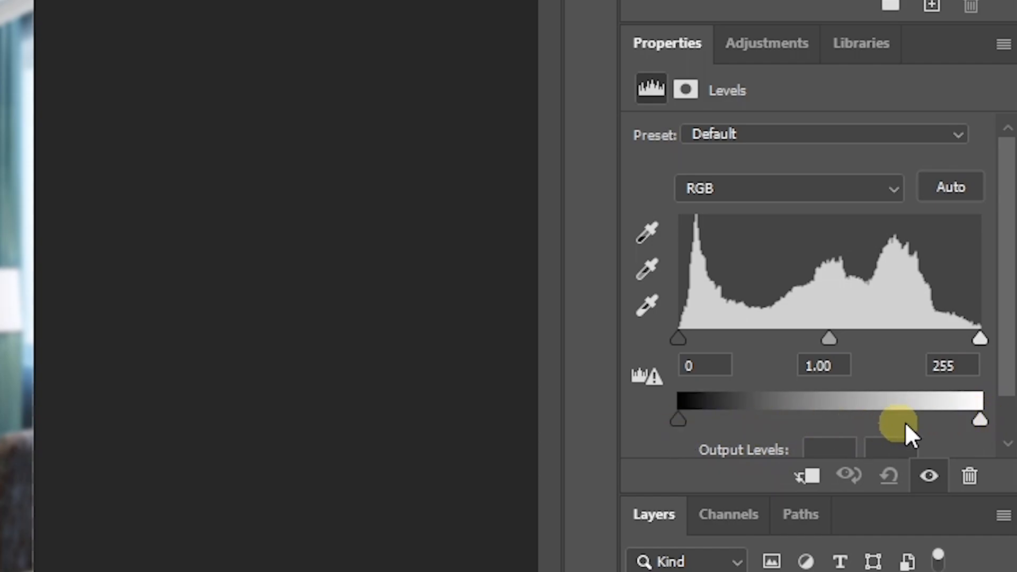
left_click_drag(981, 420, 787, 402)
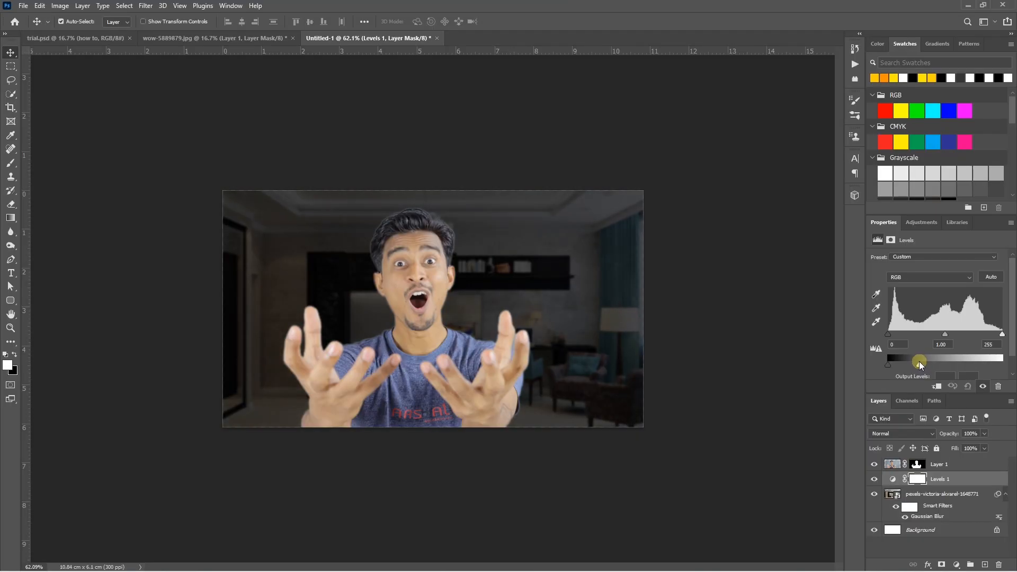
mouse_move(920, 363)
left_mouse_down()
mouse_move(912, 367)
mouse_move(922, 366)
left_mouse_up()
Add an empty layer directly above the Levels adjustment and set the foreground color to orange ff9900
left_click(815, 398)
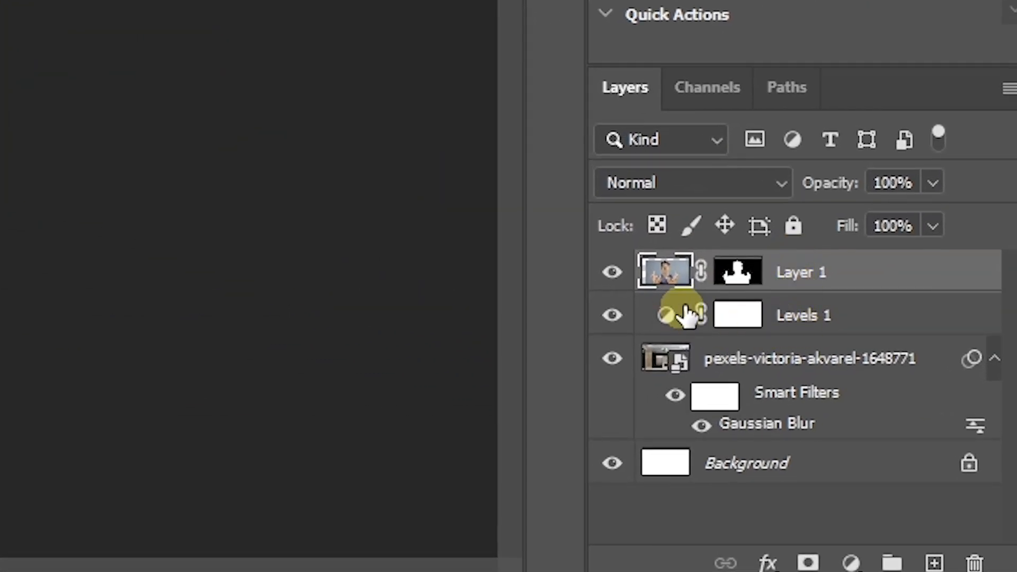
left_click(805, 317)
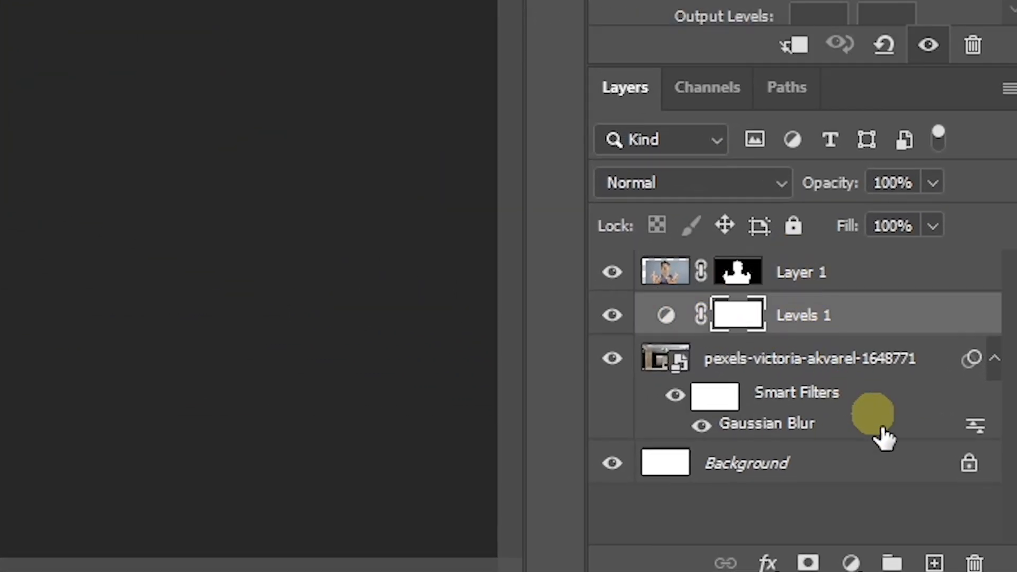
left_click(936, 563)
left_click(678, 307)
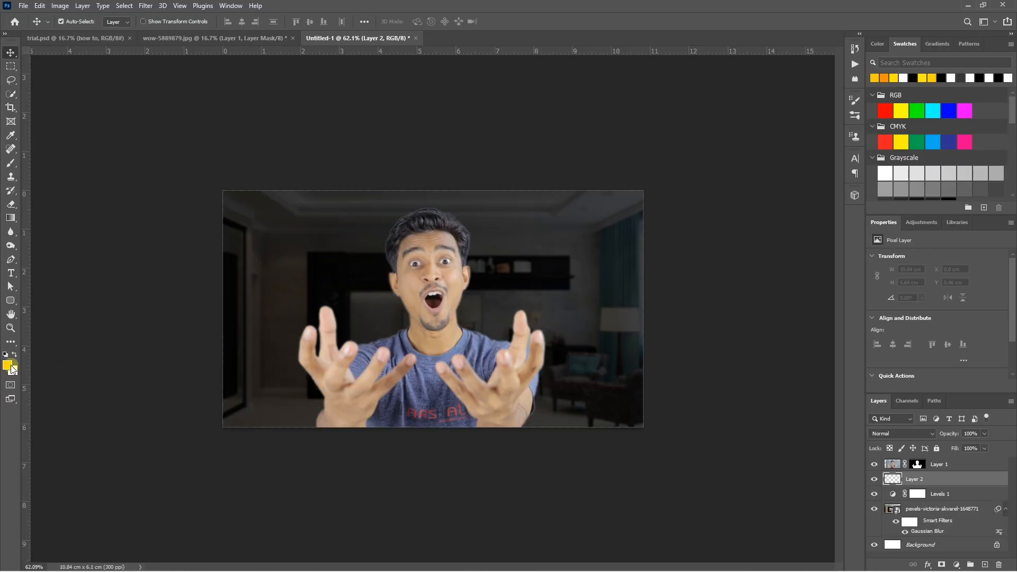
left_click(11, 362)
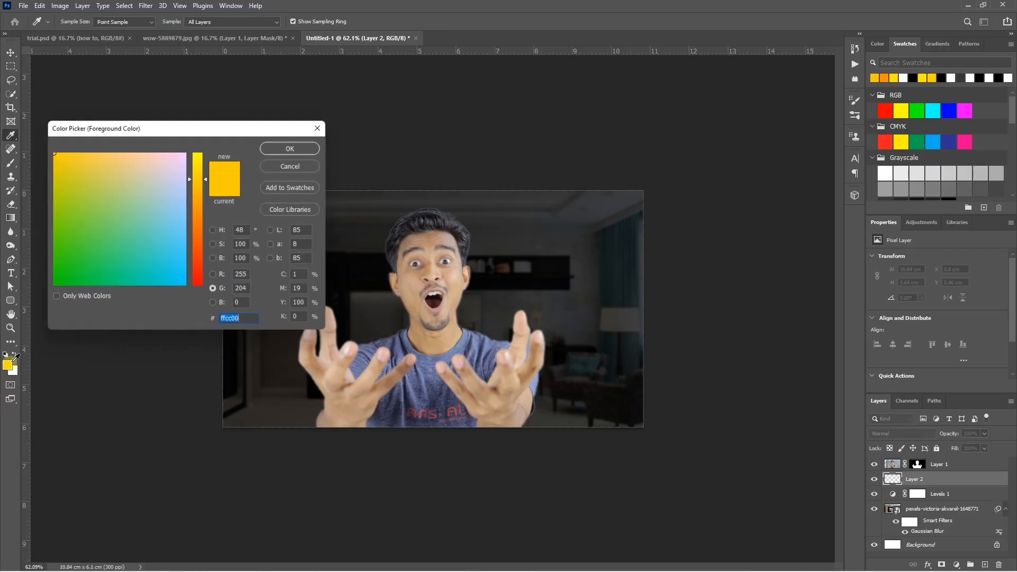
left_click(198, 204)
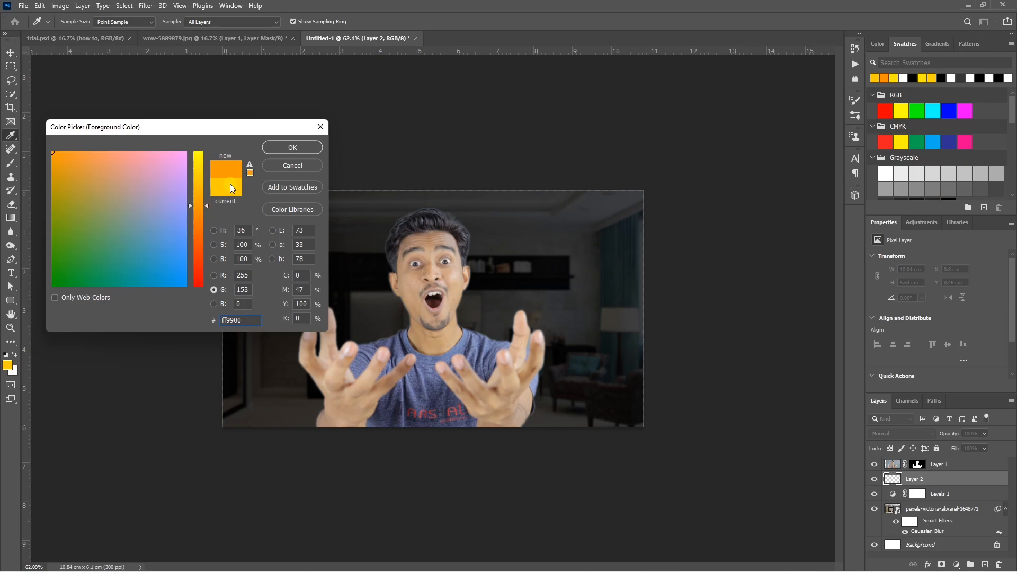
left_click(284, 147)
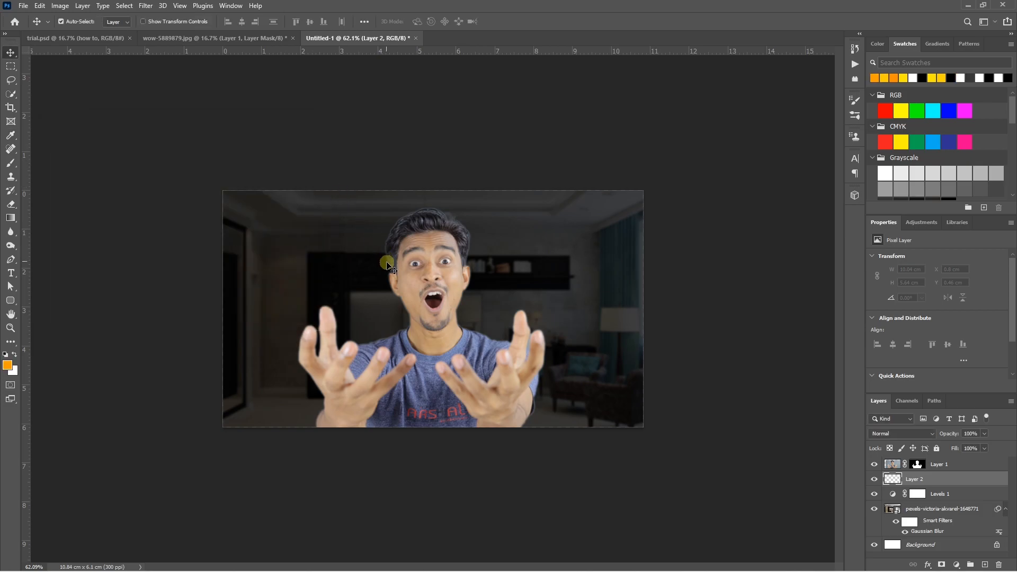
Activate the Brush tool and enlarge the brush to 1000 px
key("b")
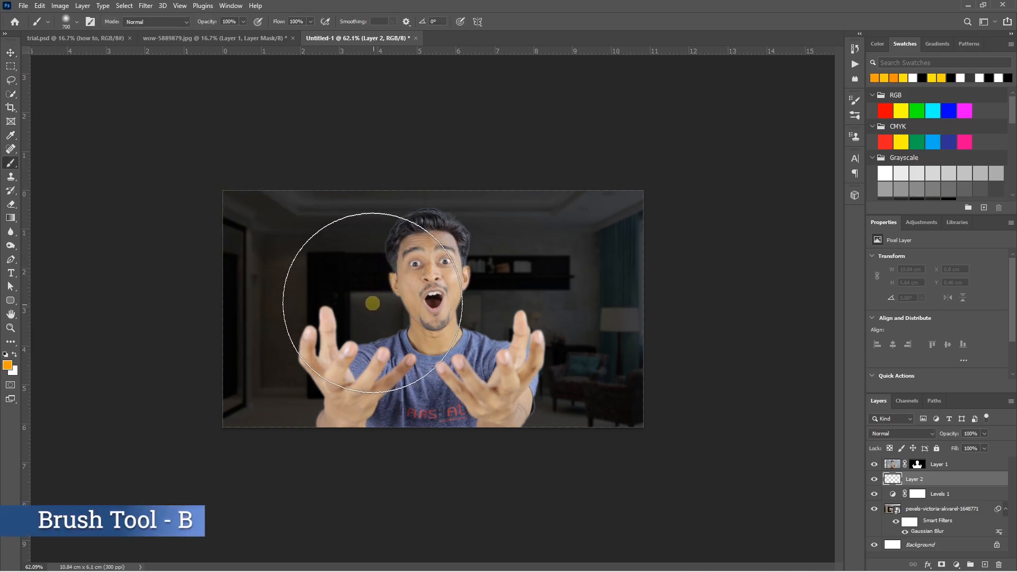
key("bracketright")
key("bracketright")
key("bracketright")
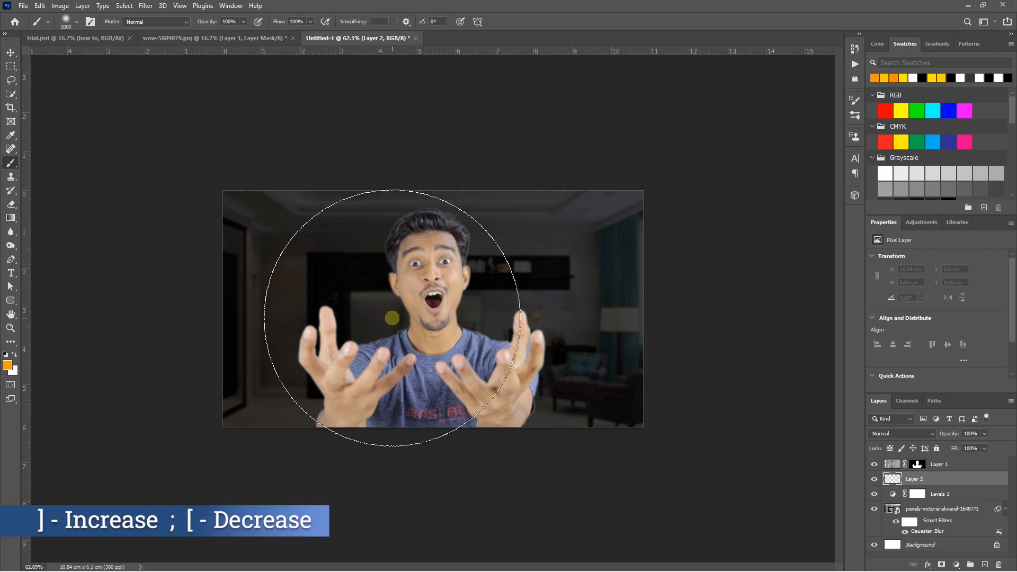
key("bracketleft")
key("bracketleft")
key("bracketleft")
key("bracketleft")
key("bracketright")
key("bracketright")
key("bracketright")
key("bracketright")
key("bracketleft")
key("bracketright")
key("bracketright")
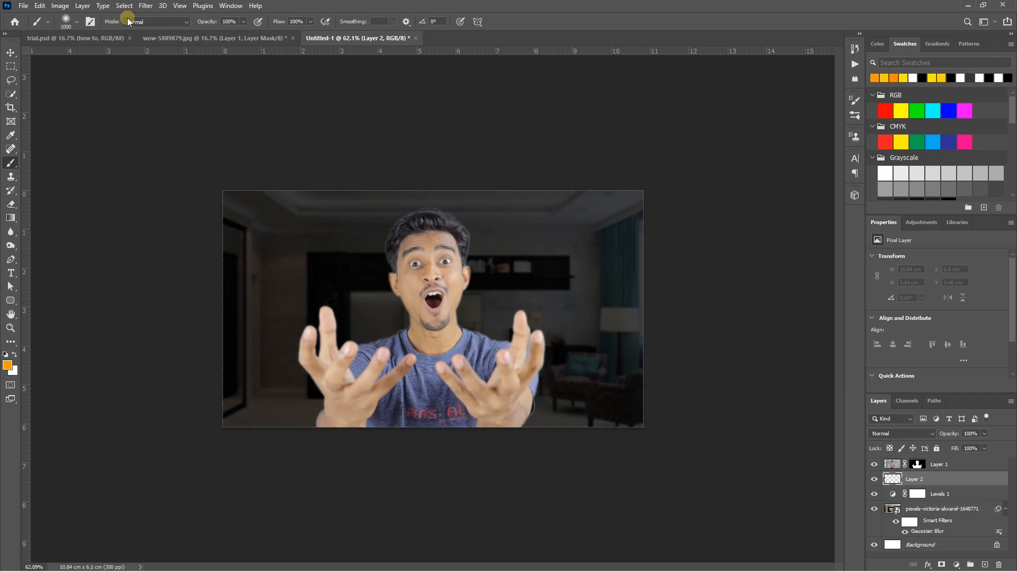
Set the Soft Round brush's hardness to 0% and paint an orange glow behind the man on the empty layer
left_click(78, 23)
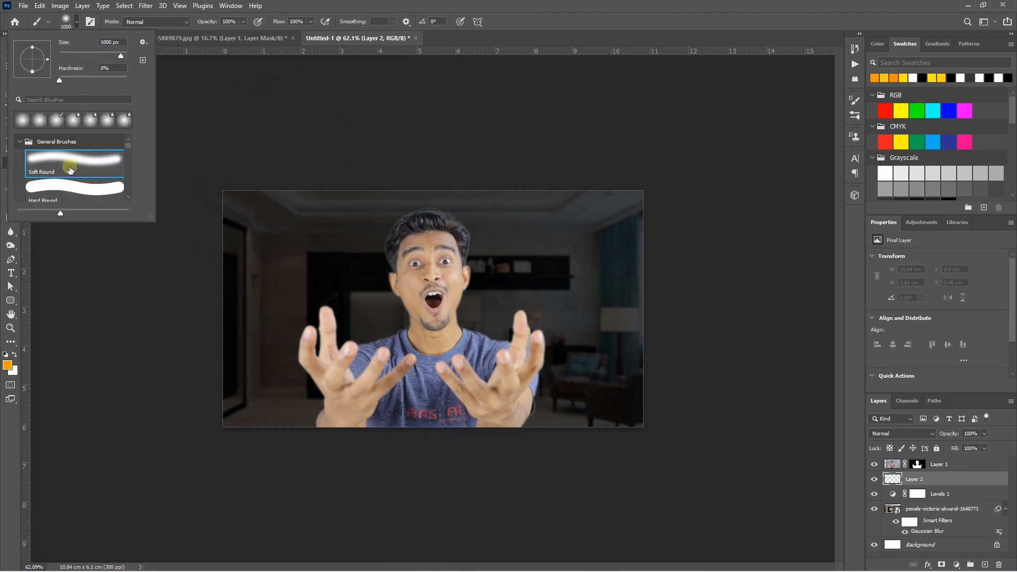
left_click_drag(65, 82, 61, 80)
left_click(76, 27)
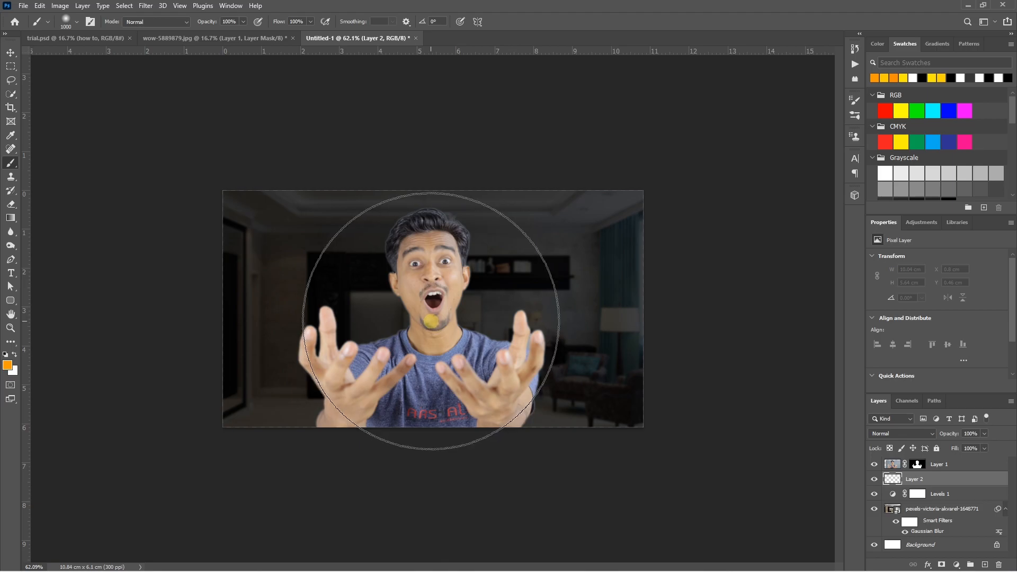
left_click(431, 322)
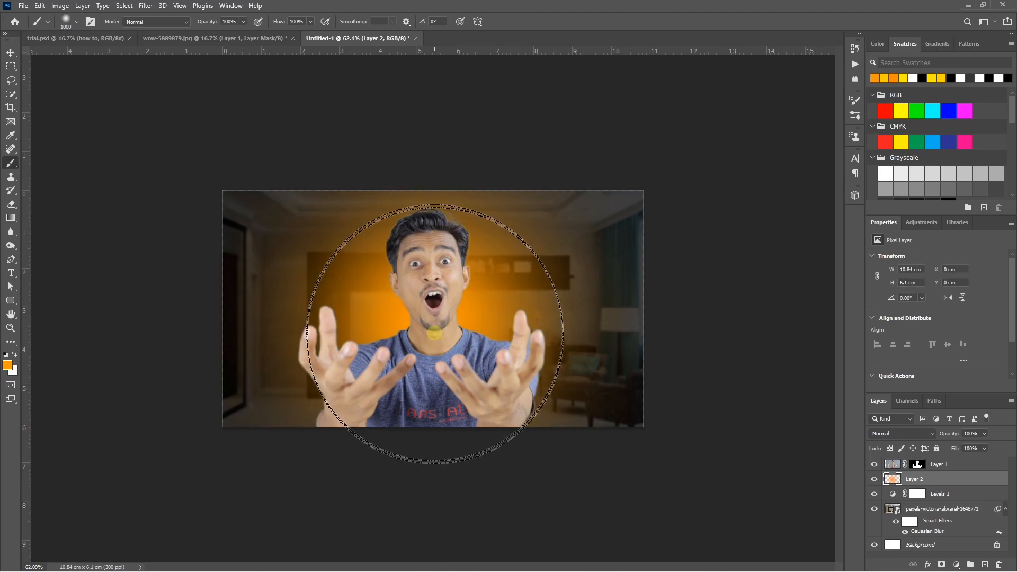
left_click(430, 390)
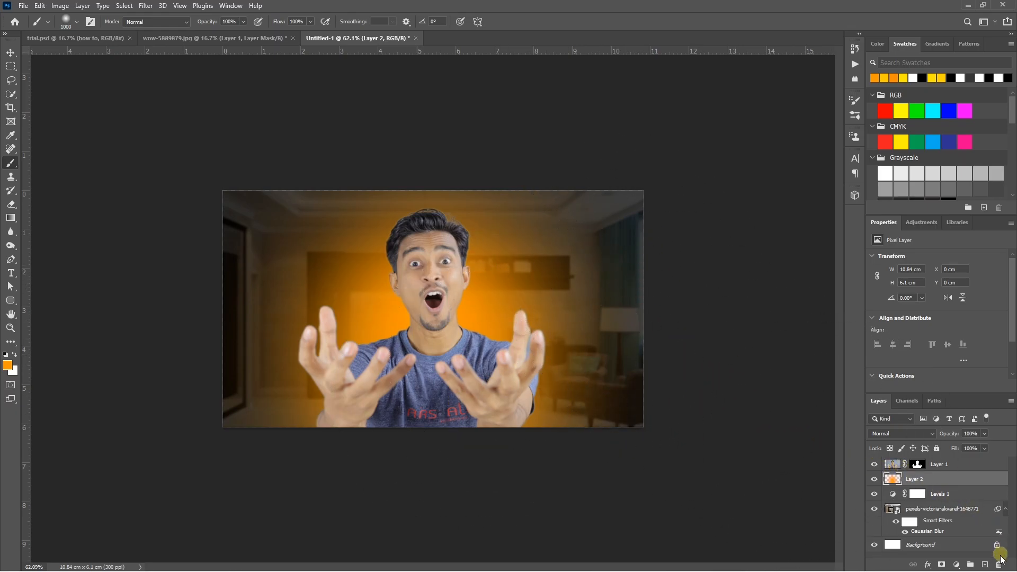
Add an empty layer above the orange glow layer and set the brush's foreground color to yellow ffd200
left_click(986, 565)
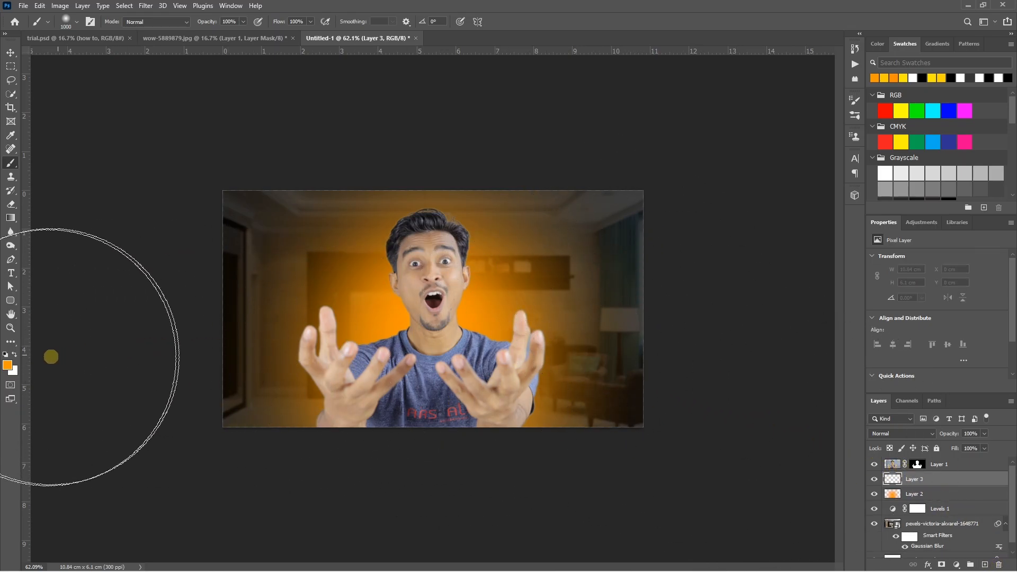
left_click(10, 367)
mouse_move(202, 185)
left_mouse_down()
mouse_move(201, 169)
mouse_move(207, 176)
left_mouse_up()
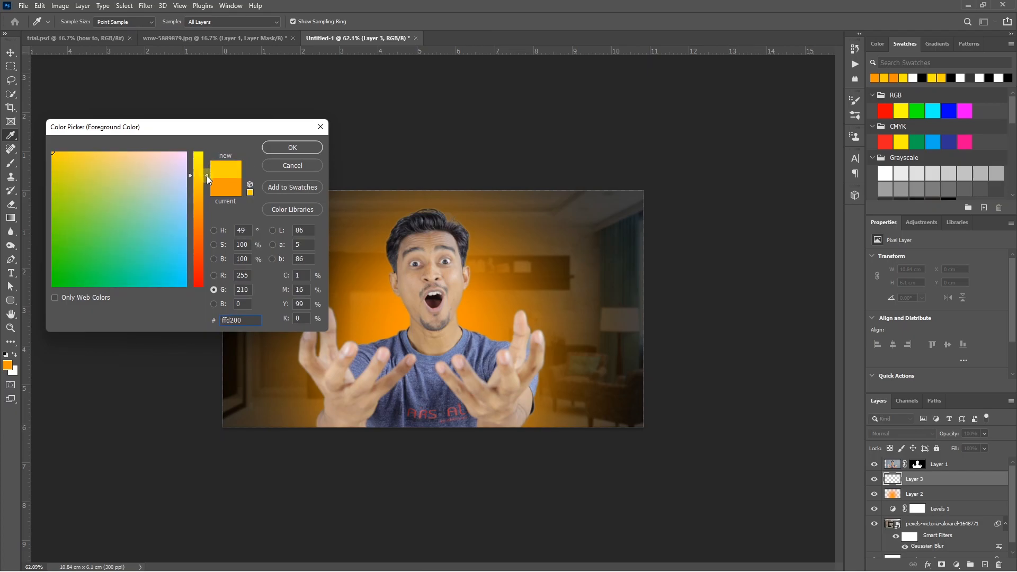
left_click(292, 148)
key("b")
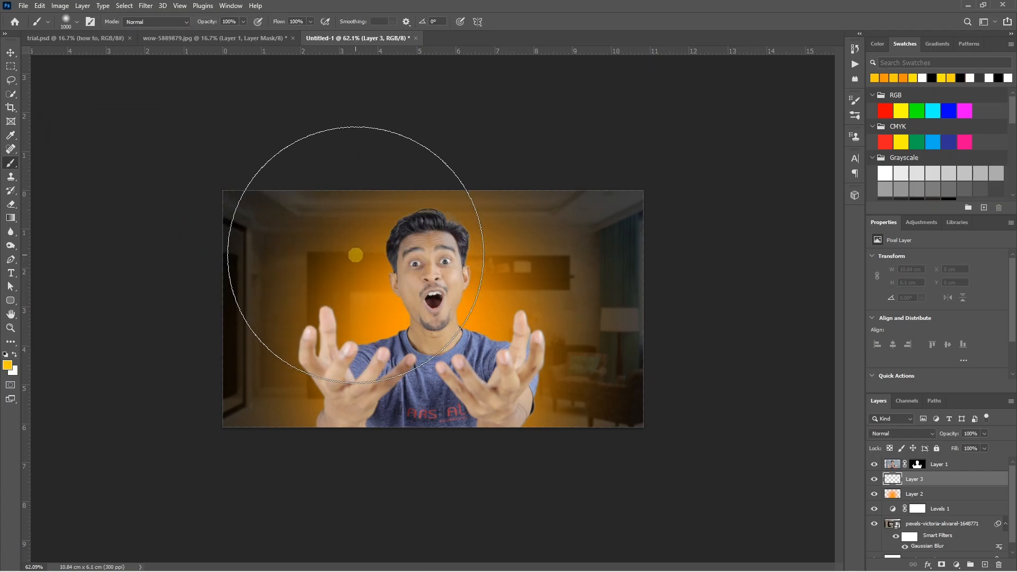
Reduce the brush to 300 px and paint a yellow glow closely around the man's outline on the new layer
key("bracketleft")
key("bracketleft")
key("bracketleft")
key("bracketleft")
key("bracketleft")
key("bracketleft")
key("bracketleft")
key("bracketleft")
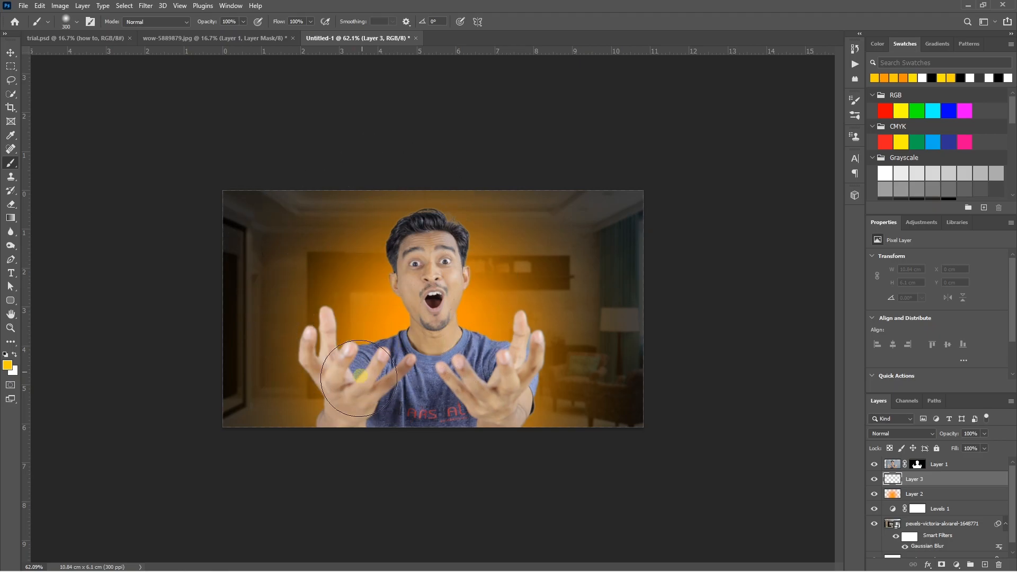
key("bracketright")
mouse_move(341, 420)
left_mouse_down()
mouse_move(331, 341)
mouse_move(384, 363)
mouse_move(427, 329)
mouse_move(427, 241)
mouse_move(443, 266)
mouse_move(413, 247)
mouse_move(441, 290)
mouse_move(438, 347)
mouse_move(491, 369)
mouse_move(525, 347)
mouse_move(512, 401)
mouse_move(514, 343)
mouse_move(454, 409)
left_mouse_up()
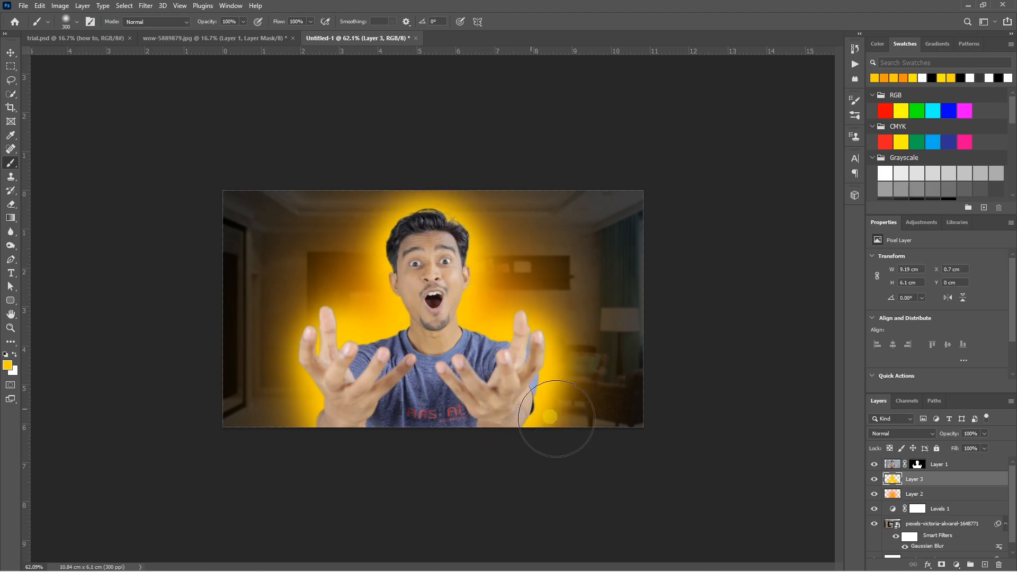
Set the yellow glow layer's blend mode to Overlay and convert the layer to a smart object
left_click(901, 439)
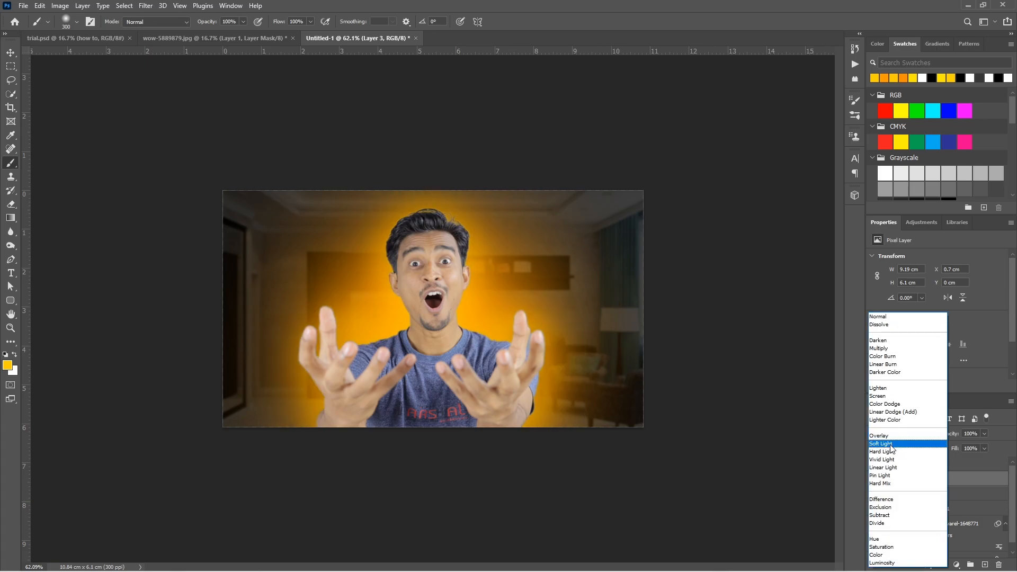
left_click(901, 431)
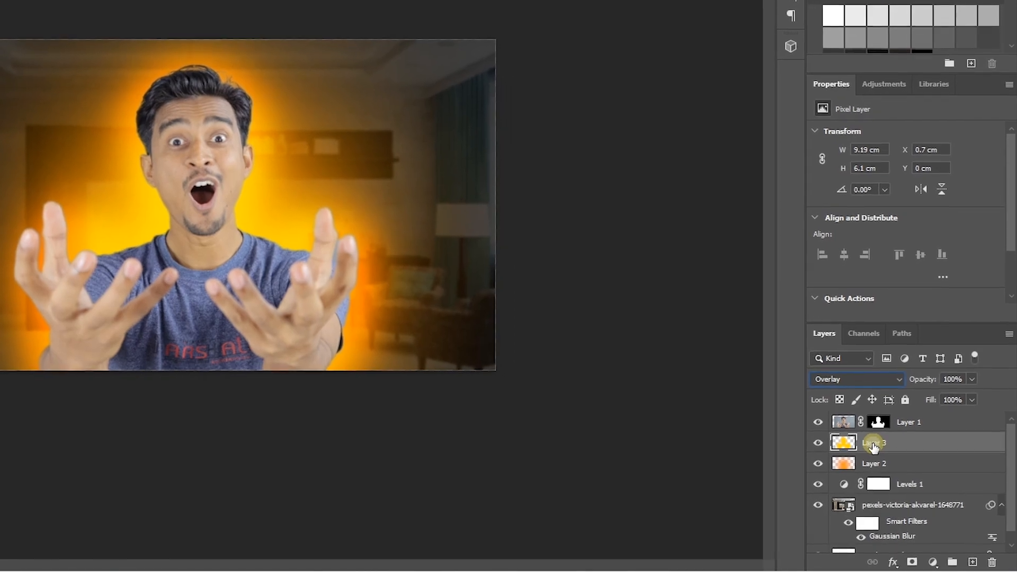
right_click(916, 481)
left_click(874, 20)
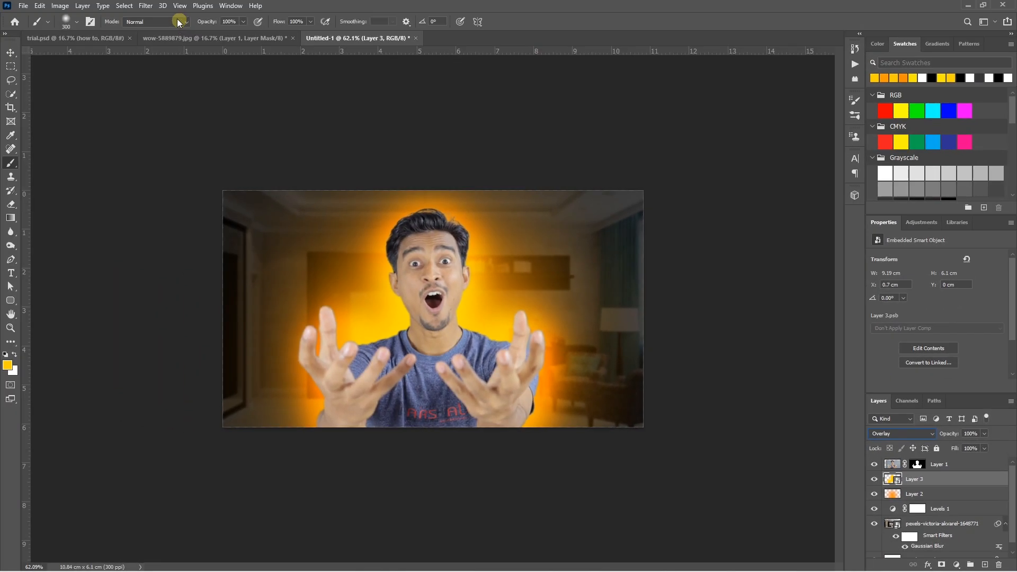
Apply a Gaussian Blur with a 112.9-pixel radius to the yellow glow layer
left_click(145, 6)
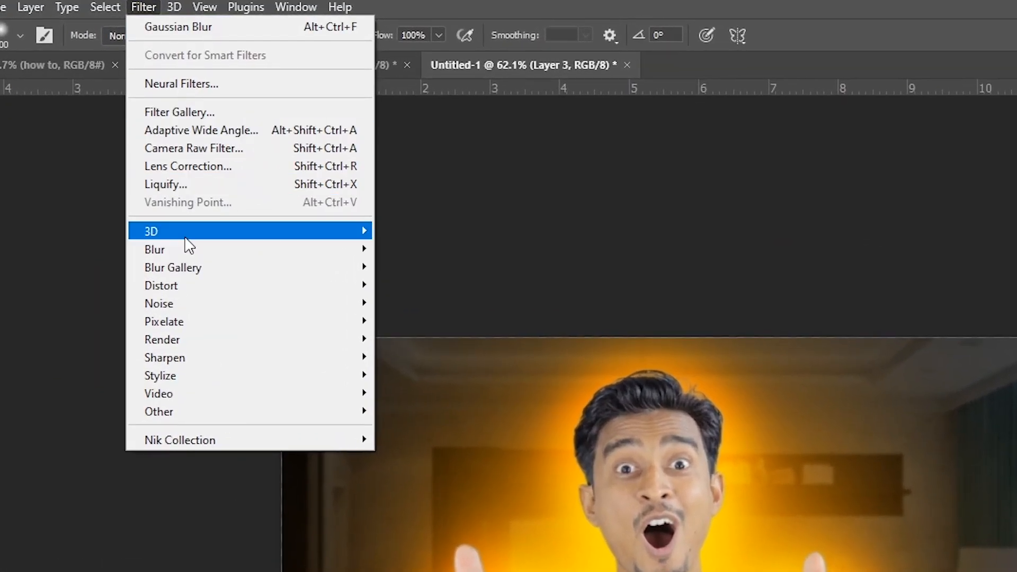
mouse_move(193, 146)
left_click(438, 322)
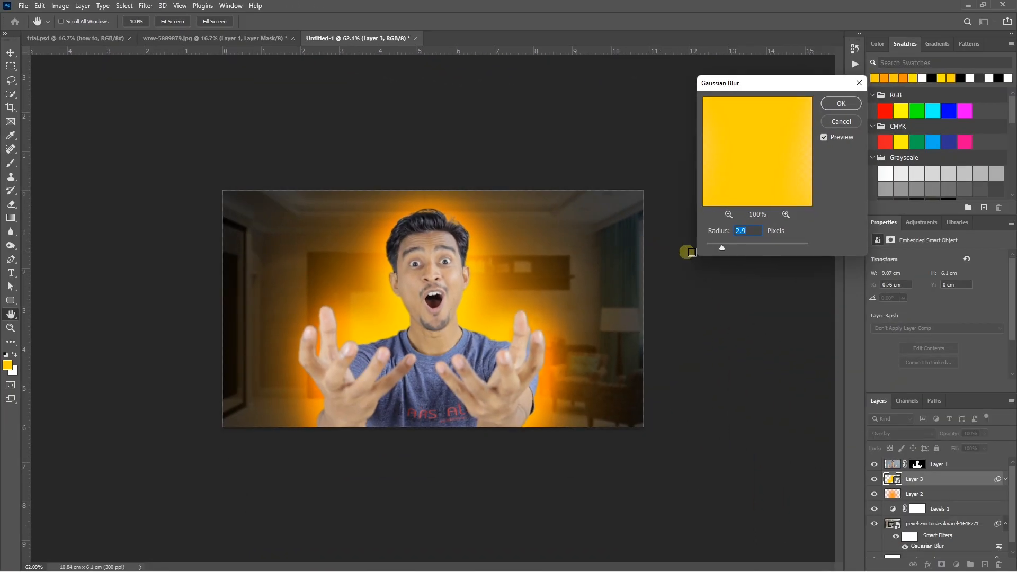
left_click_drag(741, 248, 774, 249)
left_click(837, 105)
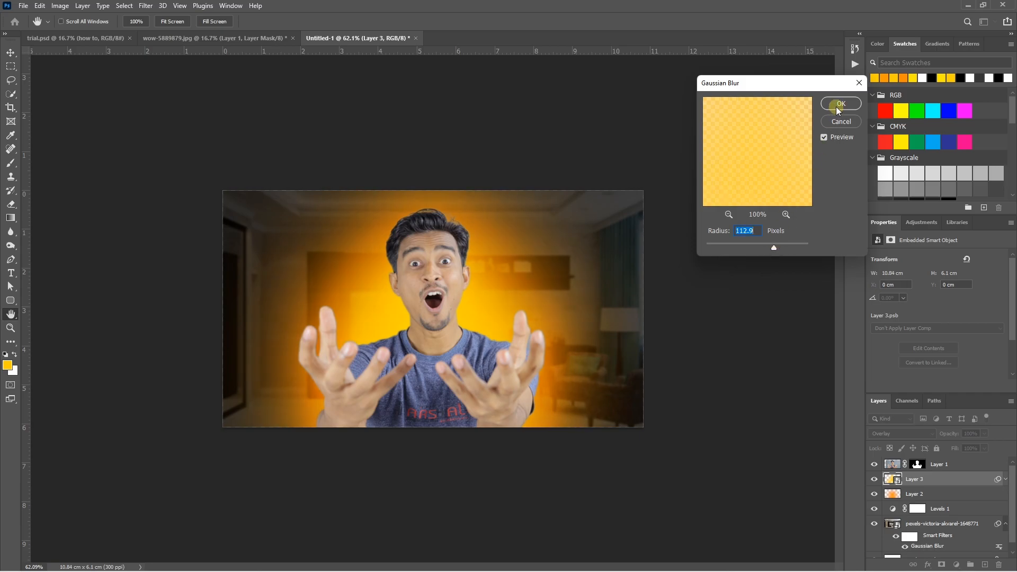
Convert the man's masked layer to a smart object
left_click(965, 465)
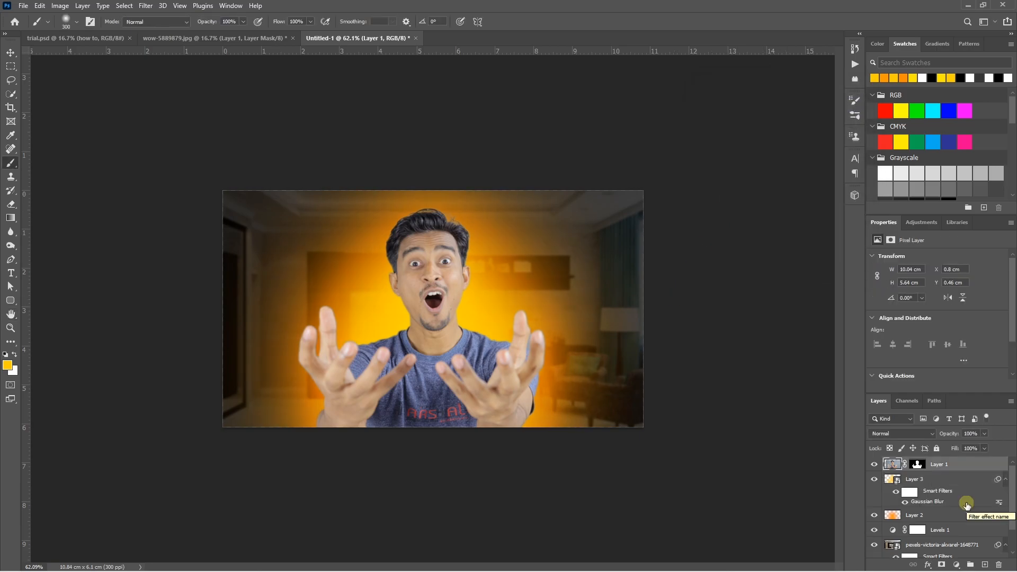
right_click(932, 465)
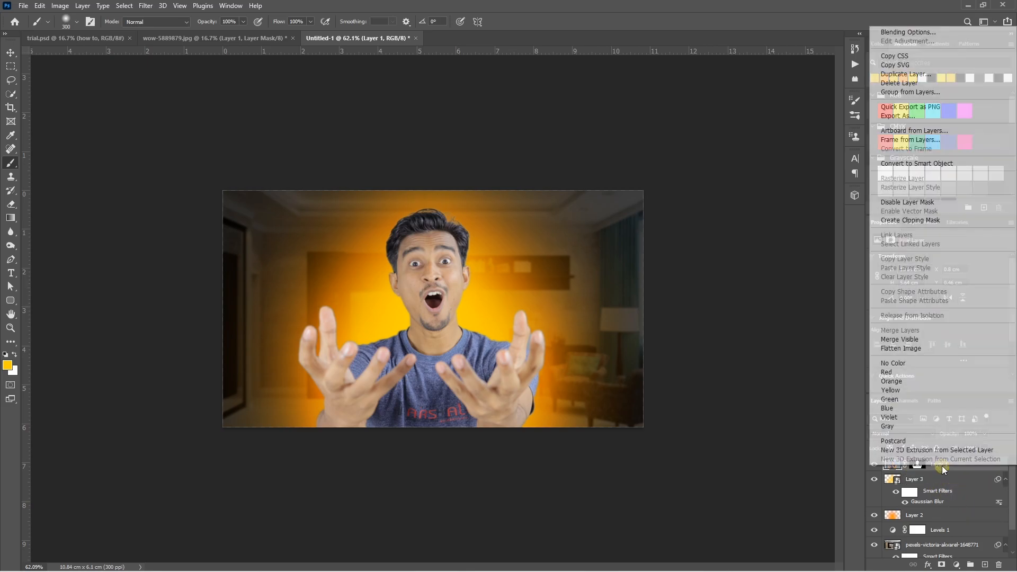
left_click(933, 164)
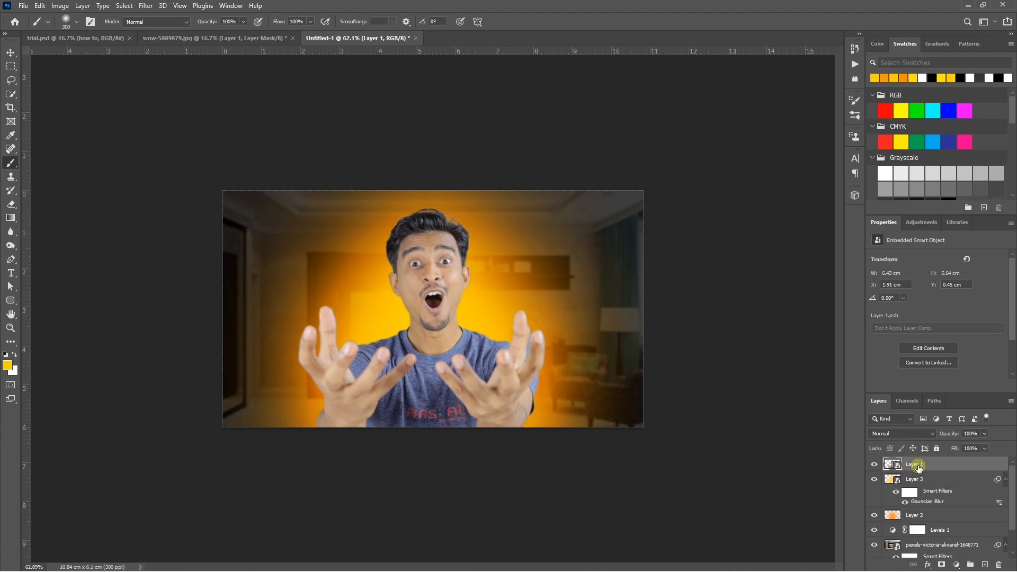
Add an Outer Glow to the man's layer with 73% opacity, 24 px size and 88% range, and compare the image with and without it
left_click(928, 565)
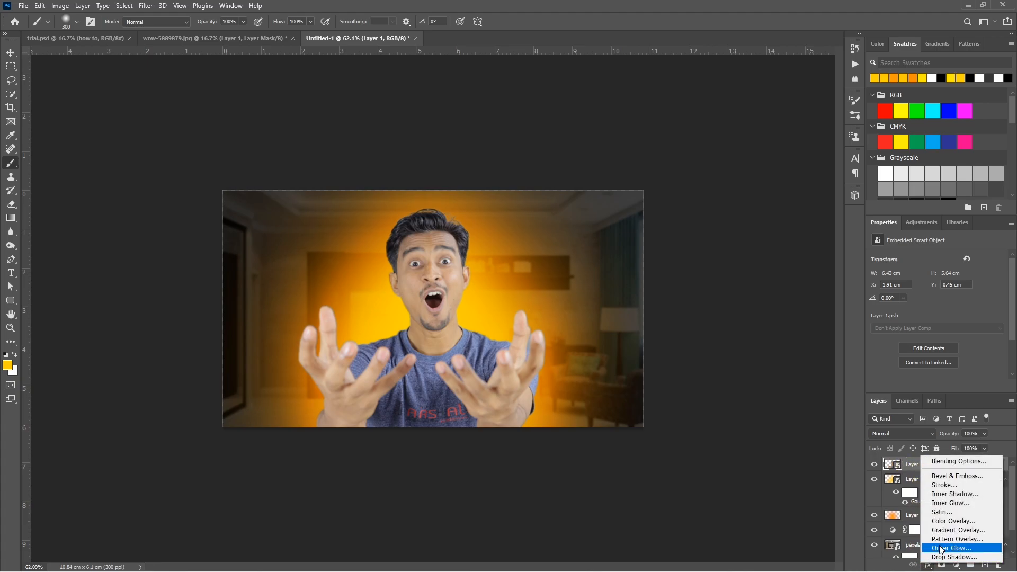
left_click(941, 550)
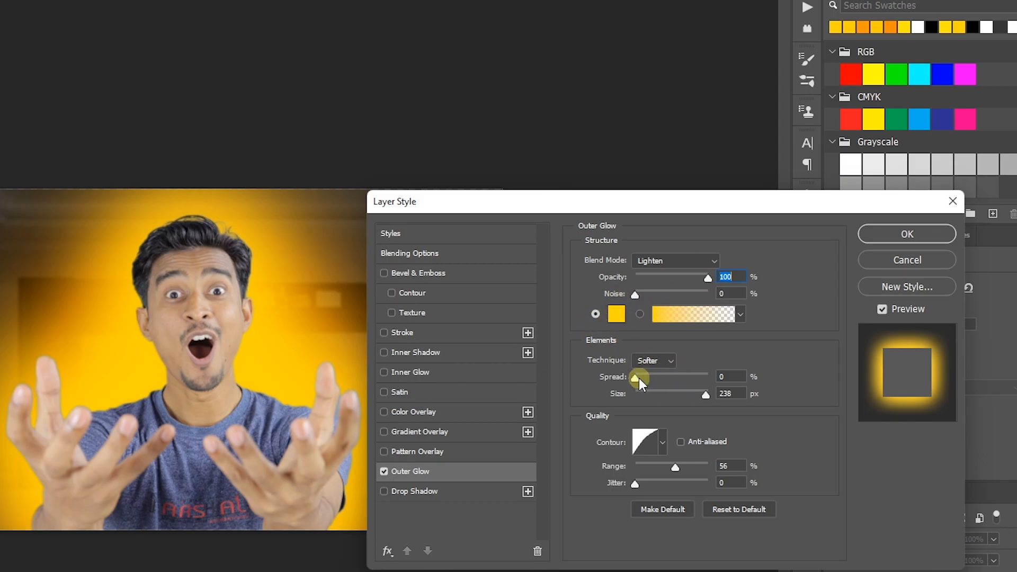
left_click_drag(704, 396, 646, 391)
left_click_drag(685, 469, 700, 466)
left_click_drag(639, 403, 646, 397)
left_click_drag(710, 284, 689, 281)
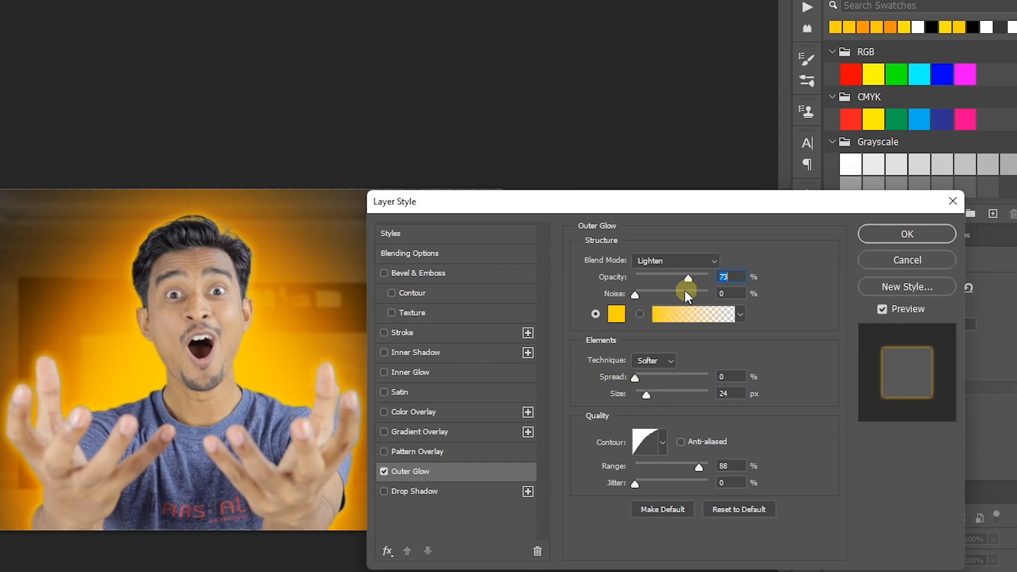
left_click(901, 232)
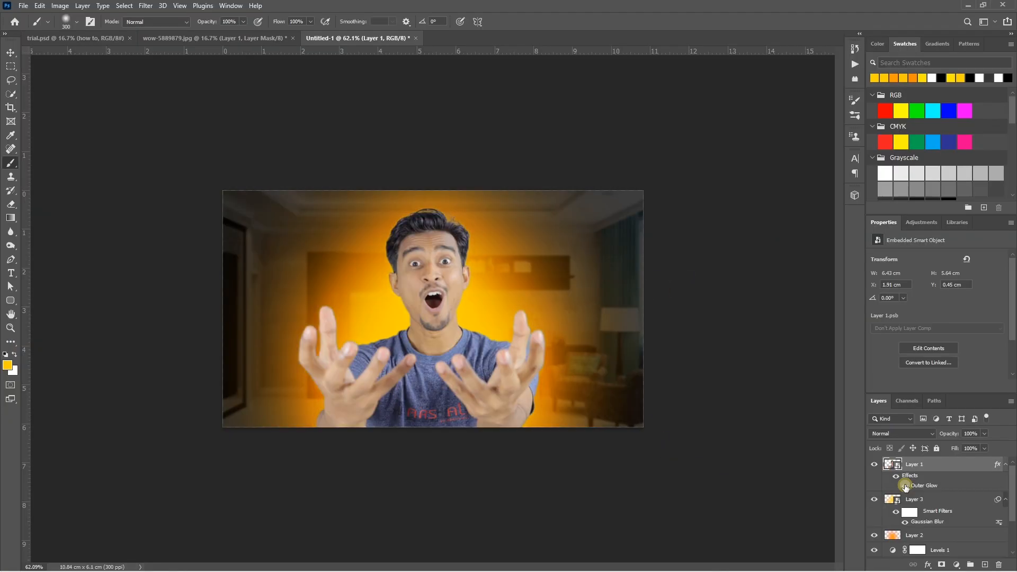
left_click(905, 486)
left_click(905, 486)
left_click(905, 486)
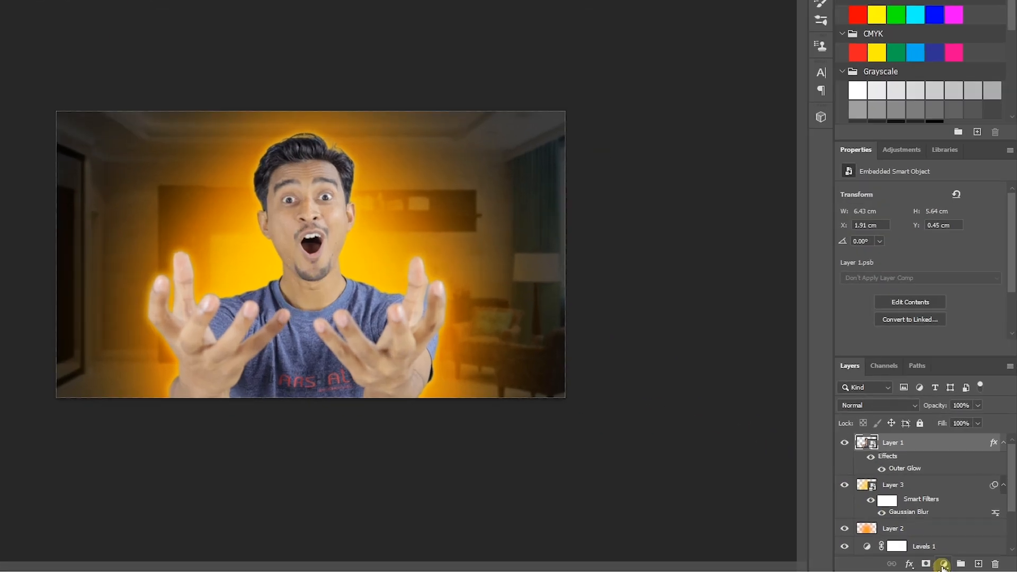
Add a Color Balance adjustment layer above the man's layer, clip it to him and show its settings
left_click(944, 565)
left_click(949, 463)
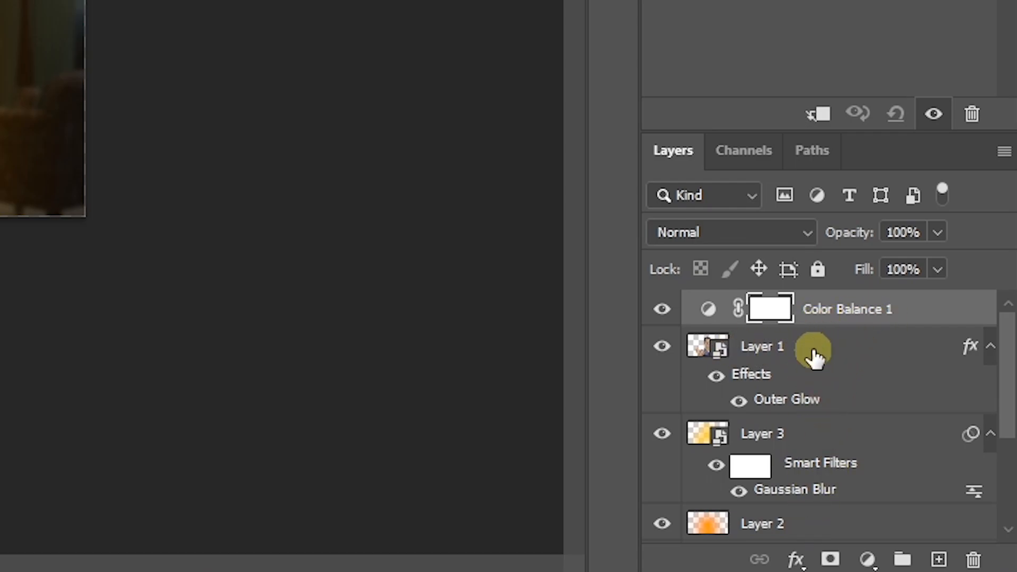
left_click(815, 321, "alt")
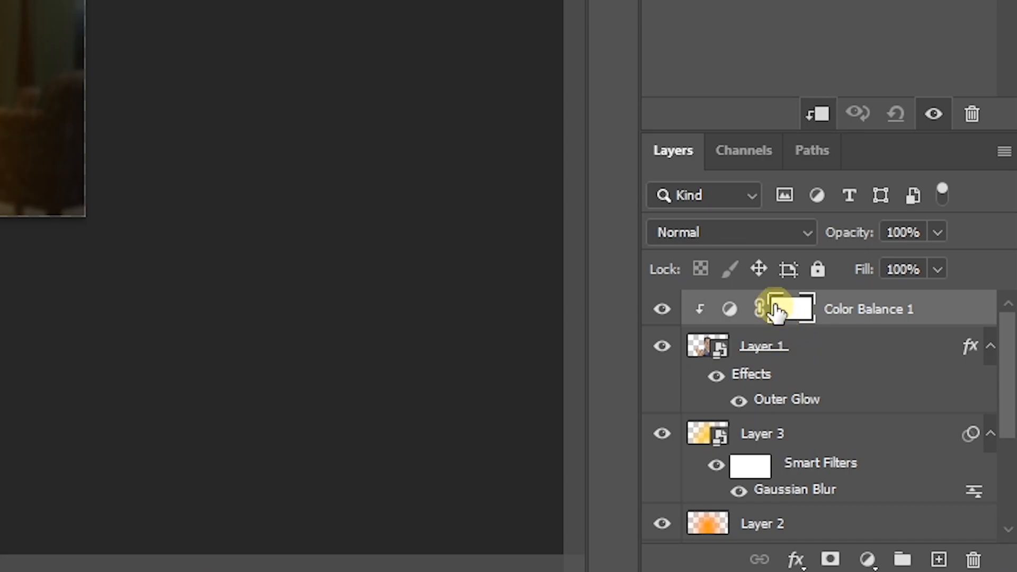
left_click(730, 311)
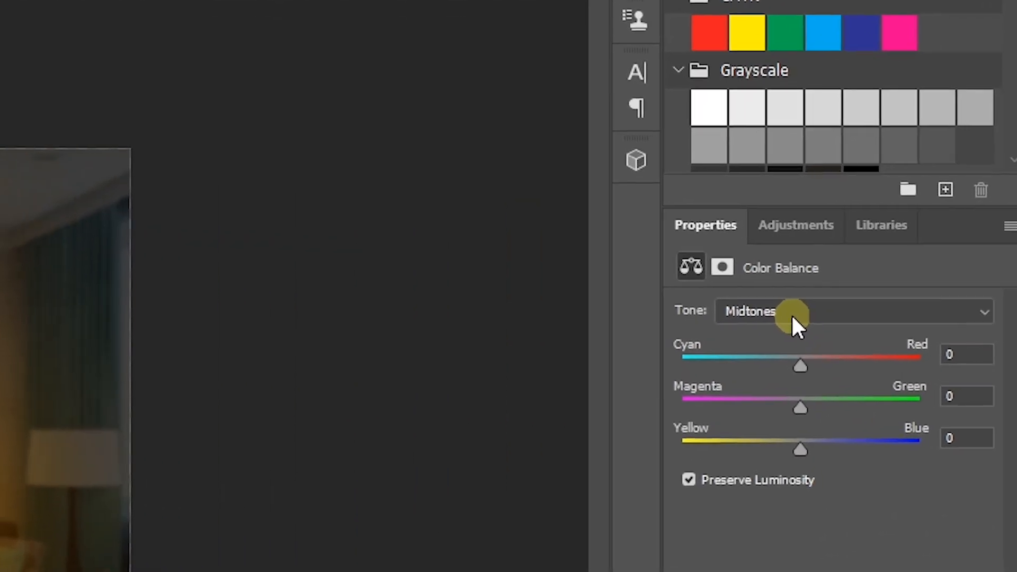
Shift the Color Balance midtones to +32 red and slightly toward yellow
left_click(790, 313)
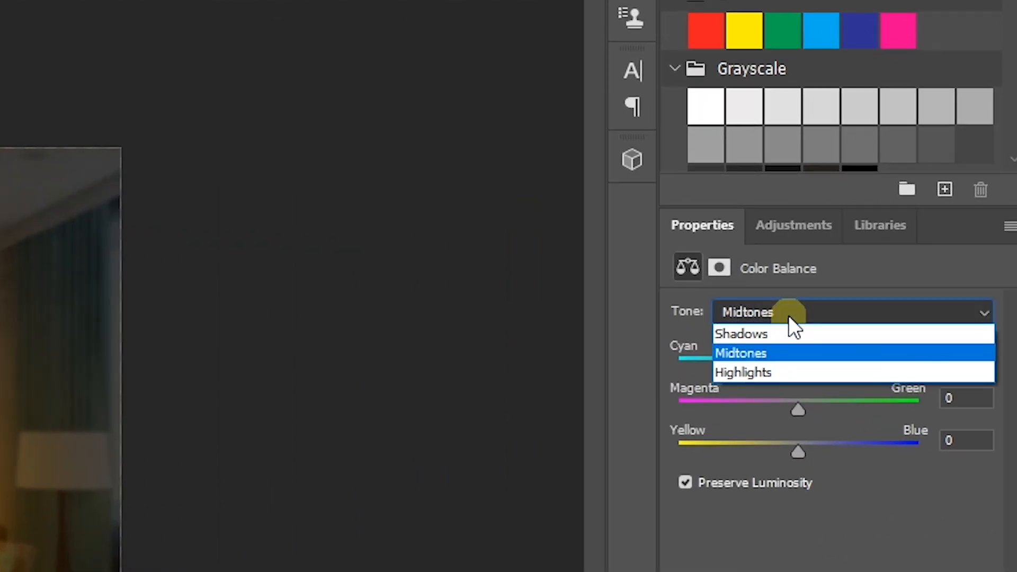
left_click(761, 310)
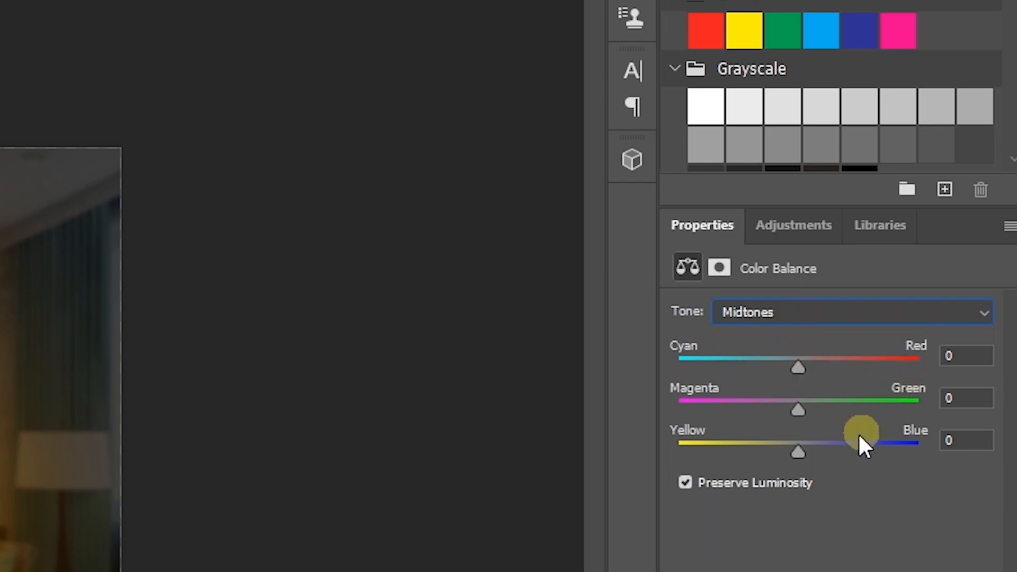
left_click_drag(811, 370, 836, 373)
left_click_drag(798, 450, 767, 446)
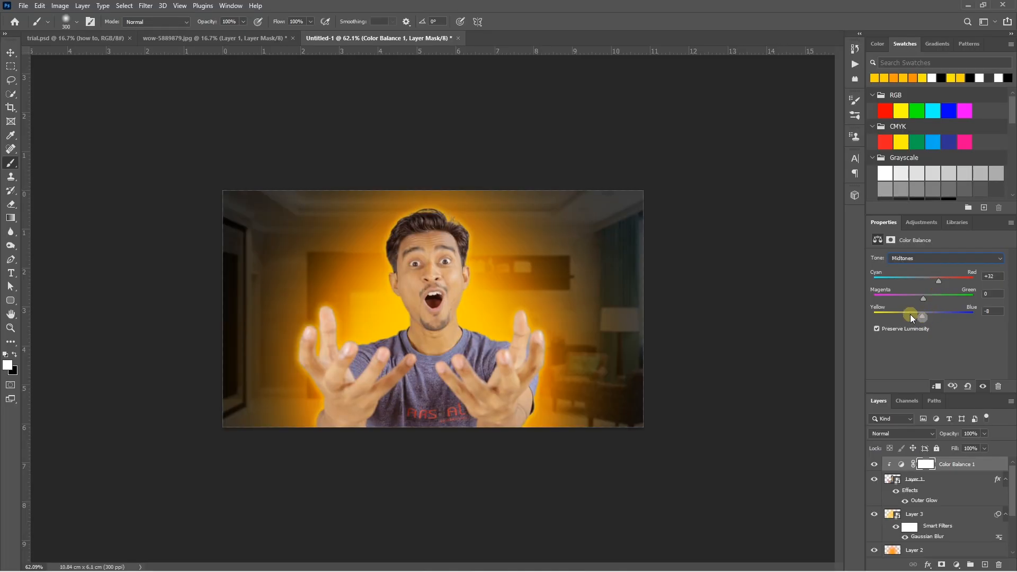
Warm the Color Balance shadows and set the highlights to +29 red, +10 green and -16 toward yellow
left_click(920, 266)
left_click(912, 267)
left_click_drag(923, 281, 938, 281)
left_click_drag(923, 317, 938, 281)
left_click(927, 258)
left_click(923, 284)
mouse_move(923, 316)
left_mouse_down()
mouse_move(904, 316)
mouse_move(925, 318)
left_mouse_up()
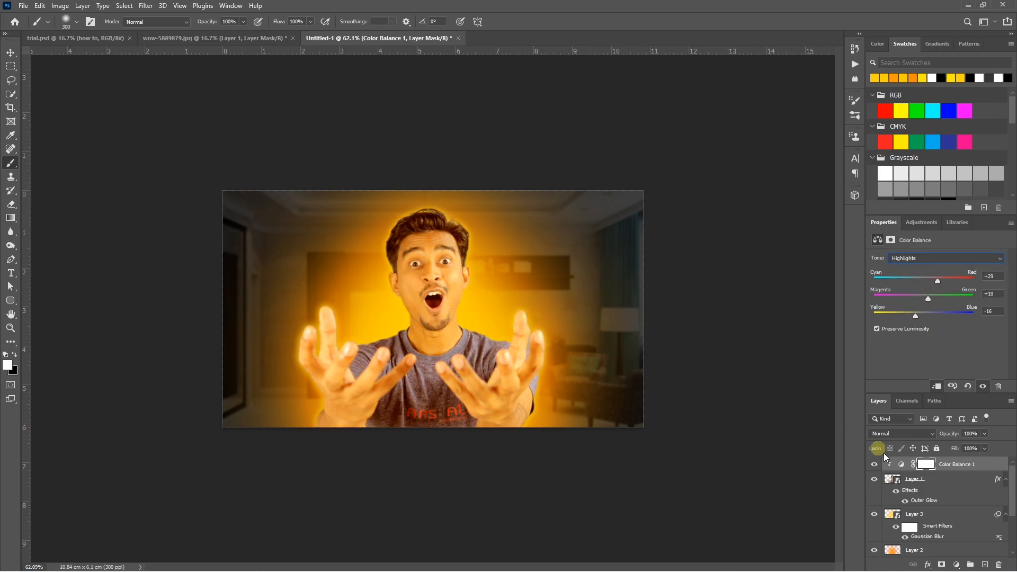
Add a Curves adjustment clipped to the man's layer and move its black and white points slightly inward to raise contrast
left_click(957, 565)
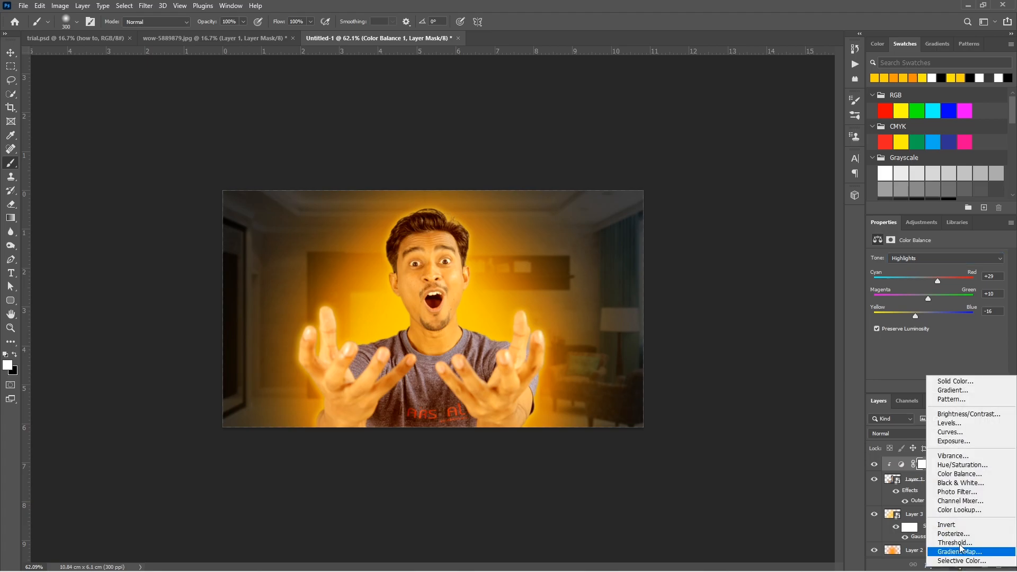
left_click(954, 431)
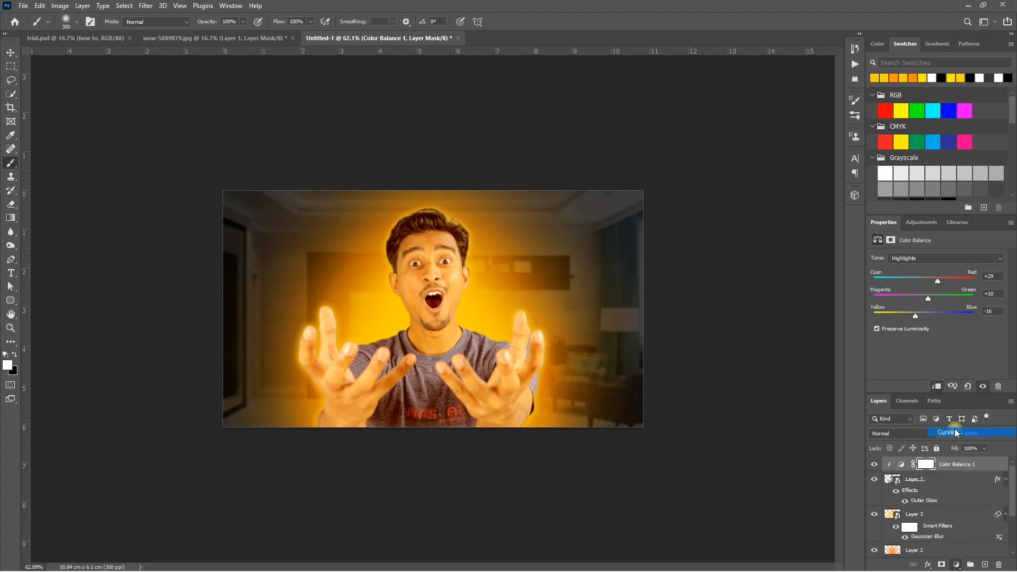
scroll(941, 341, "down", 2)
left_click_drag(895, 359, 904, 358)
left_click_drag(1000, 359, 996, 360)
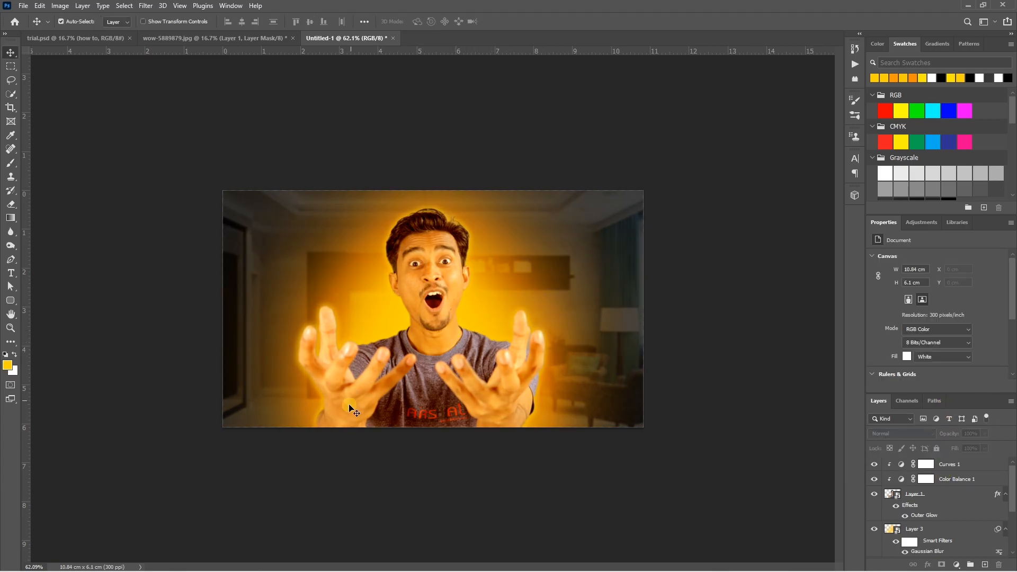
Add an empty layer above the Curves adjustment and clip it to the man's layer
left_click(949, 465)
left_click(984, 565)
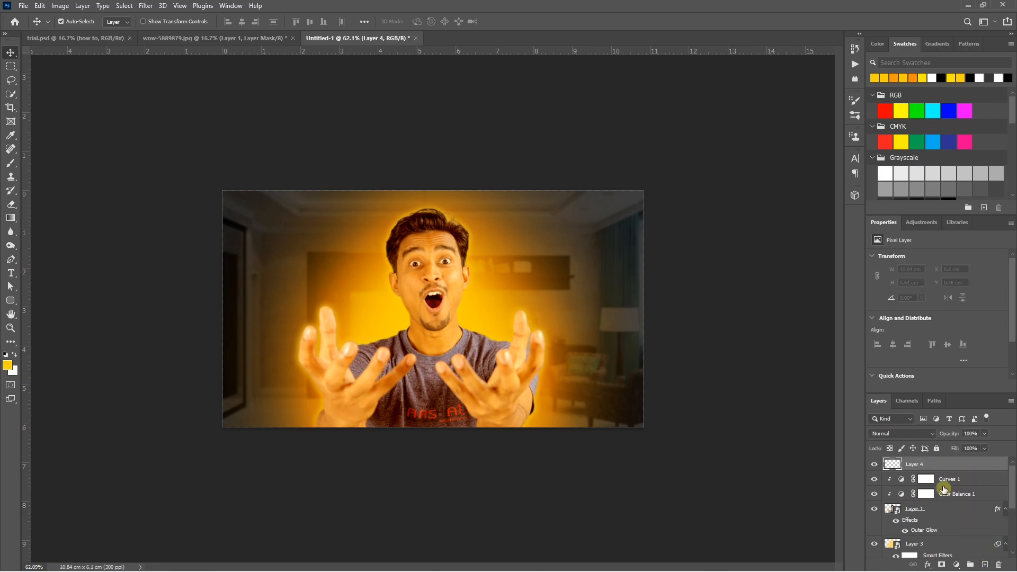
left_click(936, 467, "alt")
Set the foreground color to ffbc00 and paint along the man's edges on the clipped layer with a soft 45 px brush
key("b")
key("ctrl+1")
left_click(8, 365)
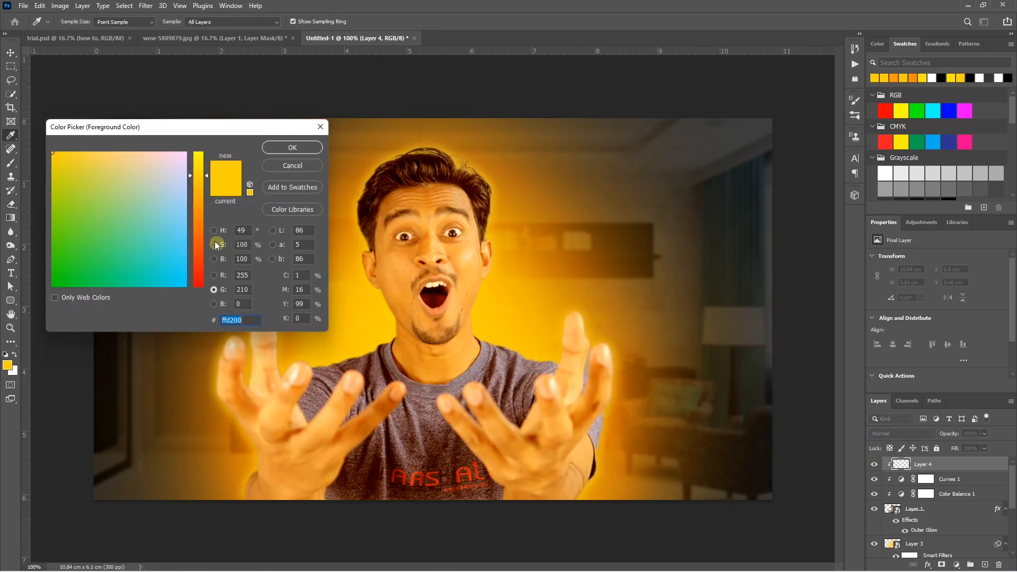
left_click(202, 185)
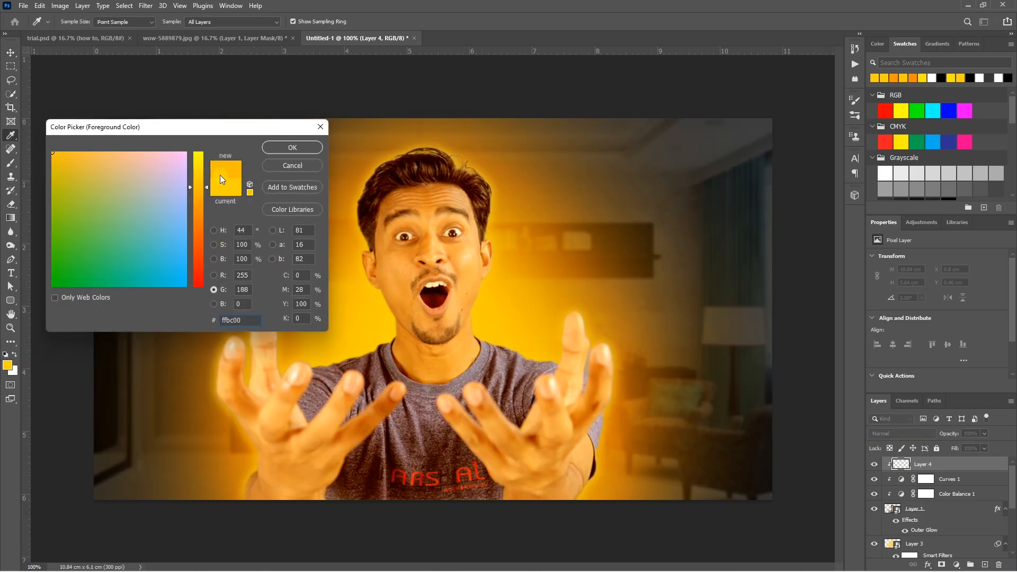
left_click(290, 148)
mouse_move(236, 496)
left_mouse_down()
mouse_move(249, 444)
mouse_move(221, 395)
mouse_move(223, 342)
mouse_move(241, 336)
mouse_move(250, 408)
mouse_move(255, 330)
mouse_move(299, 361)
mouse_move(371, 239)
mouse_move(493, 222)
mouse_move(534, 356)
mouse_move(614, 371)
mouse_move(583, 499)
left_mouse_up()
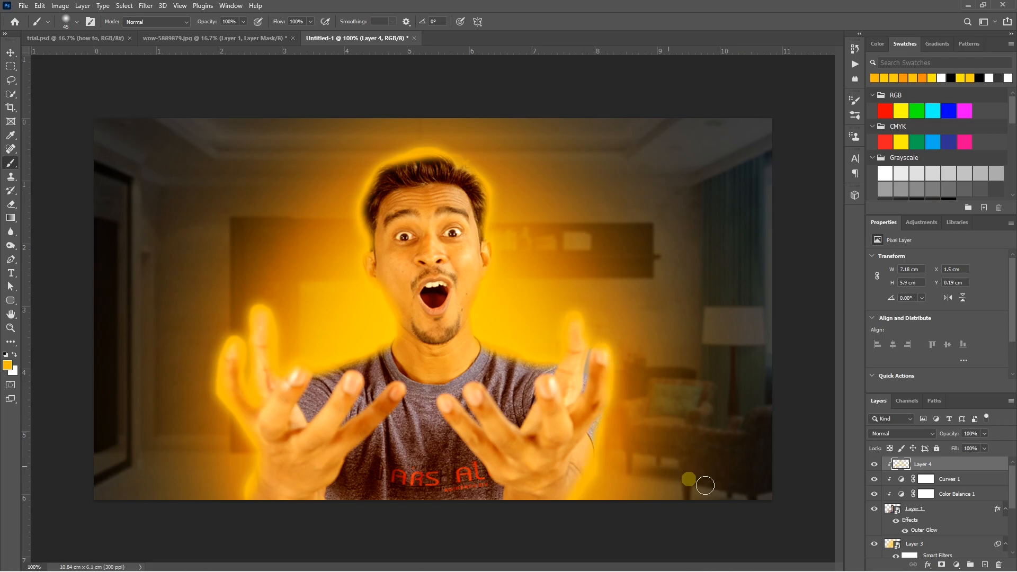
Try out blend modes for the painted edge-light layer and set it to Multiply
left_click(893, 434)
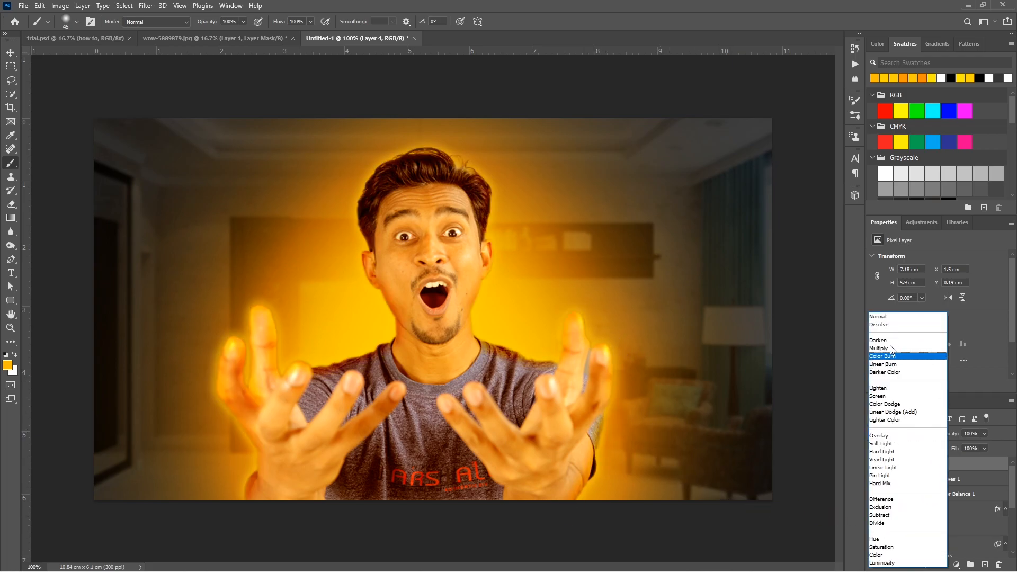
left_click(891, 318)
key("Down")
key("Down")
key("Down")
key("Down")
key("Down")
key("Down")
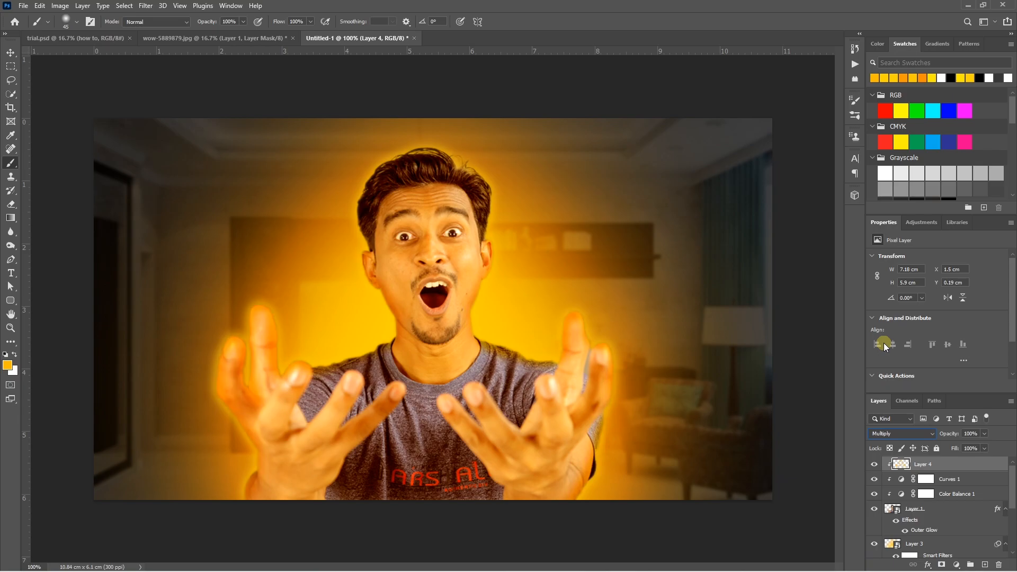
Set the blend mode of the painted edge-light layer to Overlay
key("Down")
key("Down")
key("Down")
key("Down")
key("Down")
key("Down")
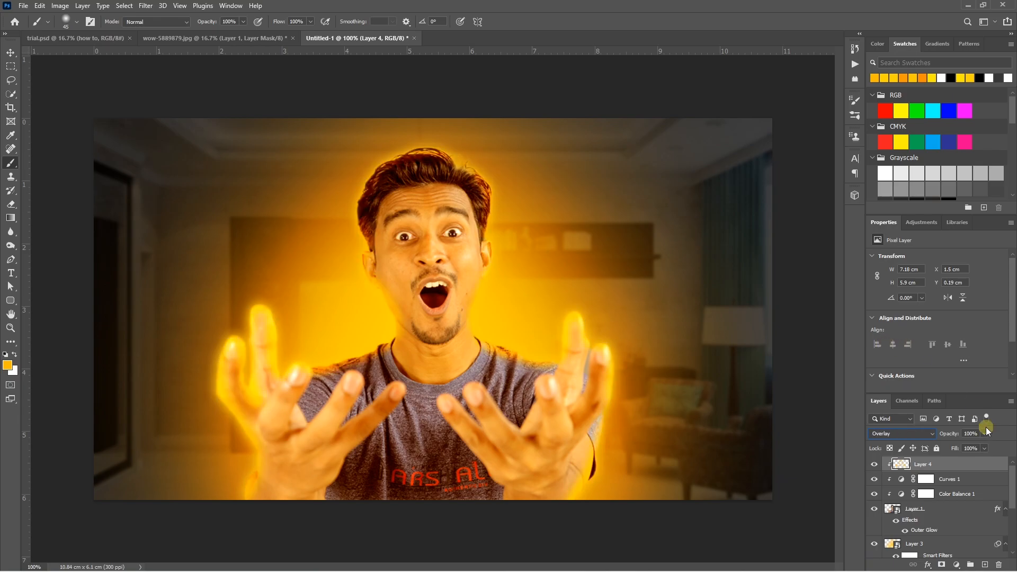
Add a mask to the edge-light layer and paint it black over the hands and arms with a soft brush at 29% opacity
left_click(943, 565)
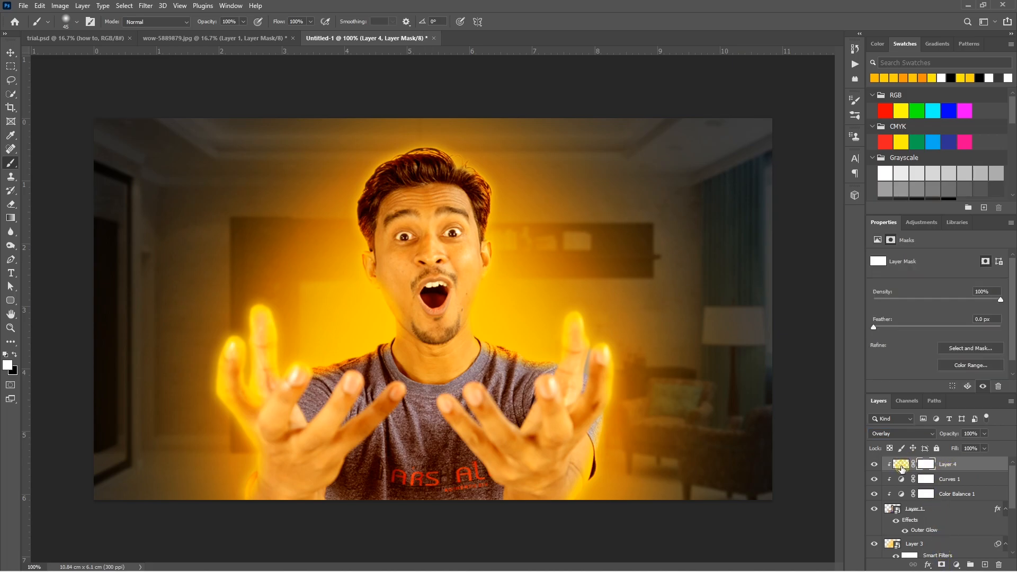
double_click(14, 356)
key("bracketright")
key("bracketright")
key("bracketright")
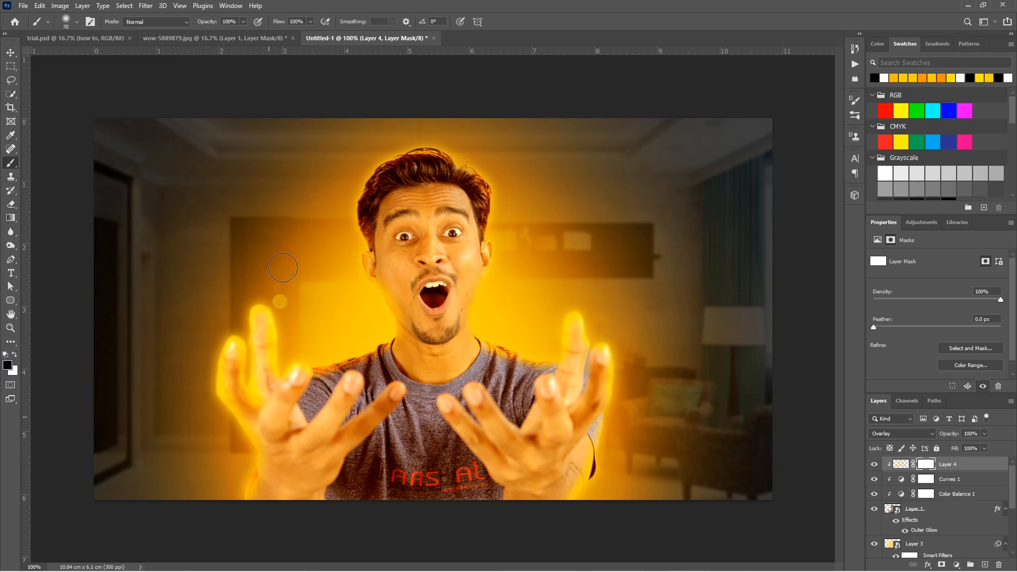
left_click(244, 23)
left_click_drag(244, 36, 208, 37)
left_click(276, 433)
key("bracketright")
key("bracketright")
key("bracketright")
mouse_move(249, 507)
left_mouse_down()
mouse_move(214, 343)
mouse_move(219, 326)
mouse_move(218, 384)
mouse_move(245, 327)
mouse_move(246, 386)
mouse_move(244, 300)
mouse_move(245, 339)
mouse_move(268, 298)
mouse_move(275, 384)
left_mouse_up()
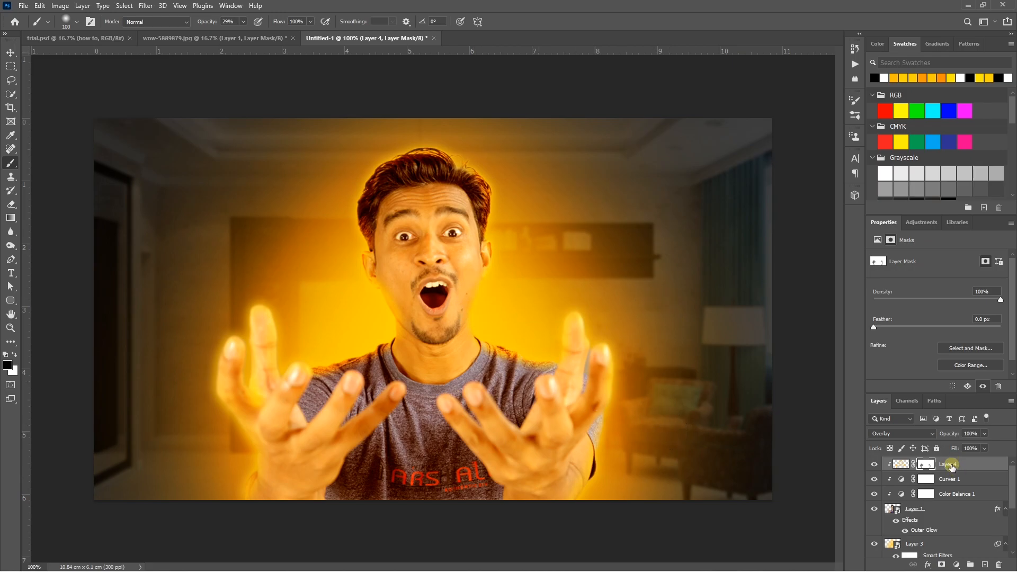
Duplicate the masked edge-light layer and set the copy to Soft Light at 73% opacity
key("ctrl+j")
left_click(901, 433)
left_click(895, 444)
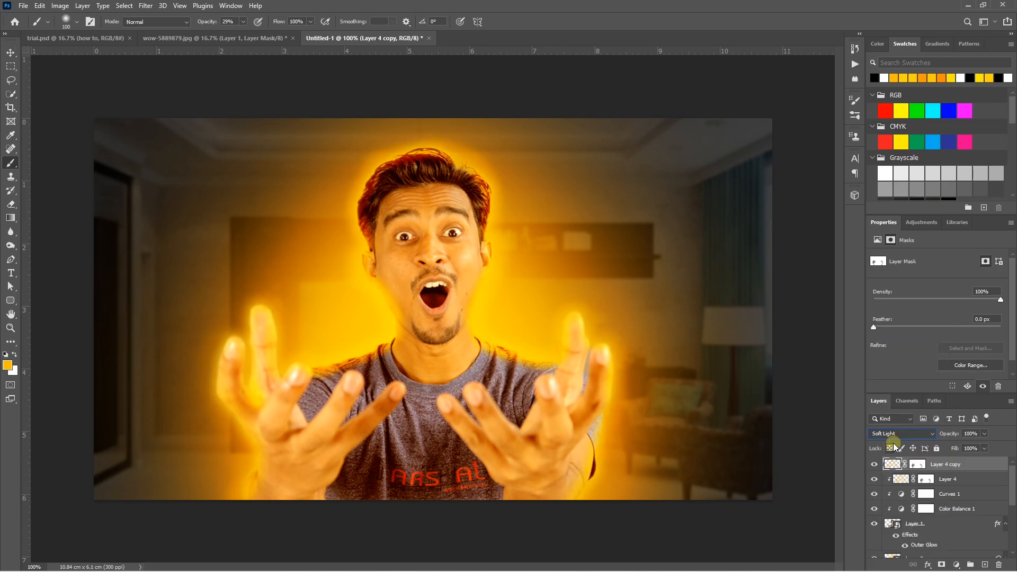
left_click(893, 465)
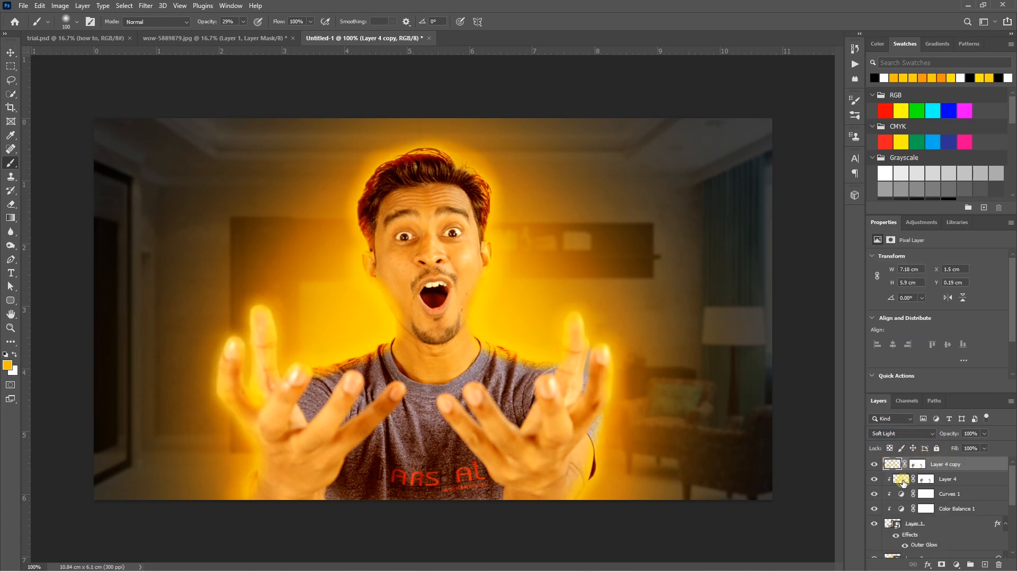
left_click(986, 433)
left_click_drag(972, 447, 971, 448)
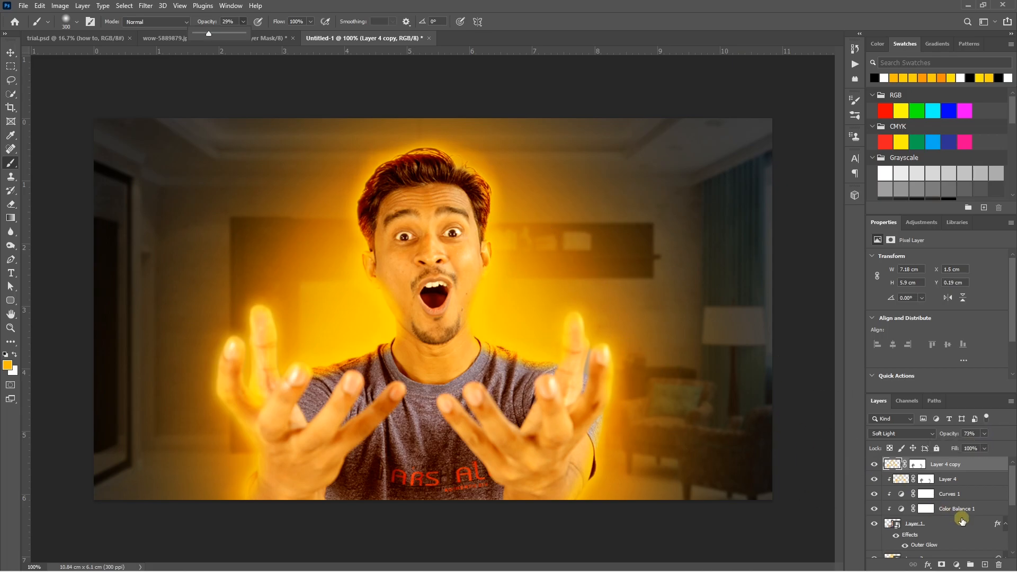
Paint yellow over the man's head and shoulders on a new top layer with a soft 300 px brush at 100% opacity, blended as Saturation
left_click(981, 566)
left_click(981, 566)
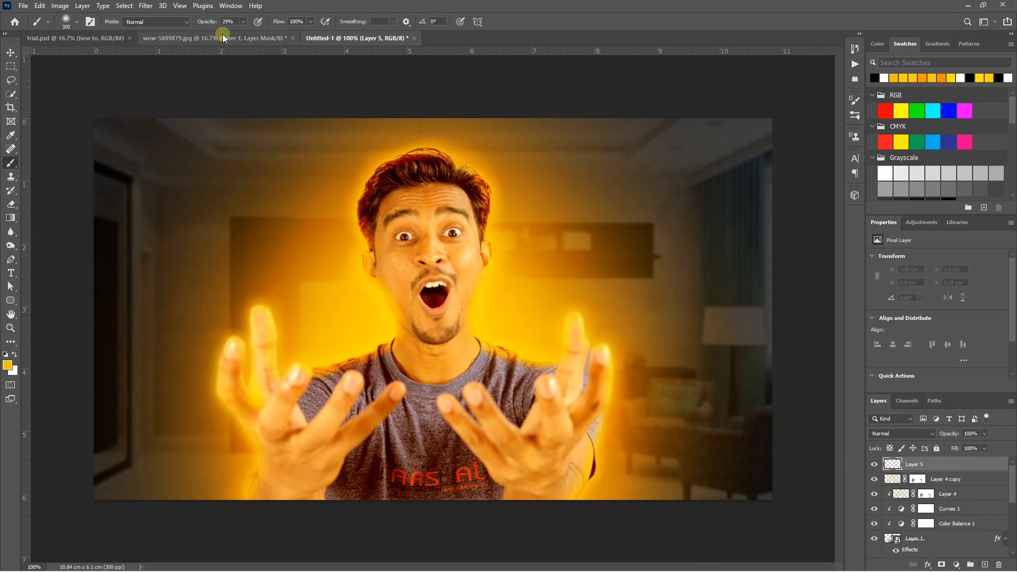
left_click(241, 22)
left_click_drag(241, 32, 279, 36)
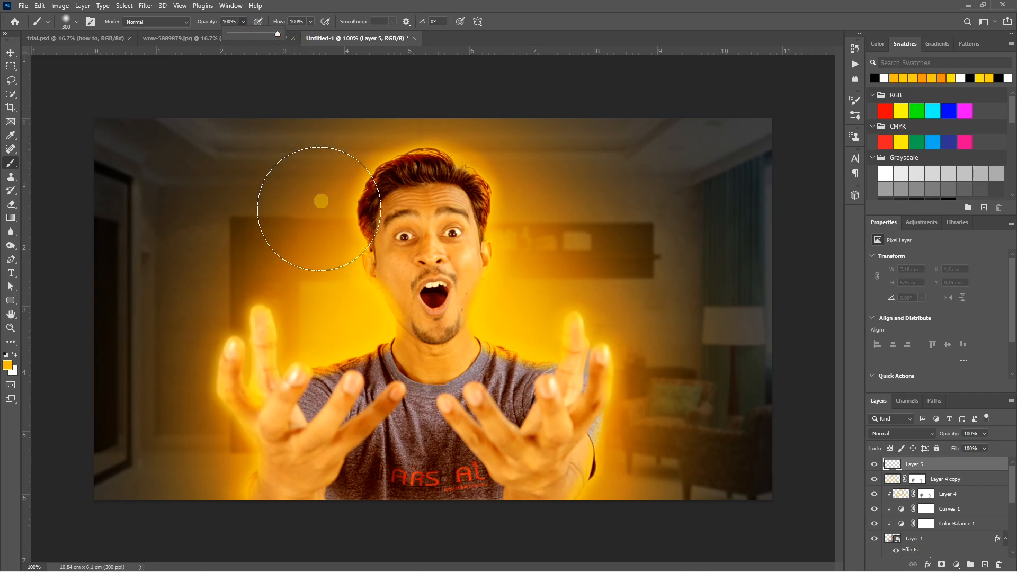
left_click(7, 365)
left_click_drag(196, 211, 201, 163)
left_click(282, 145)
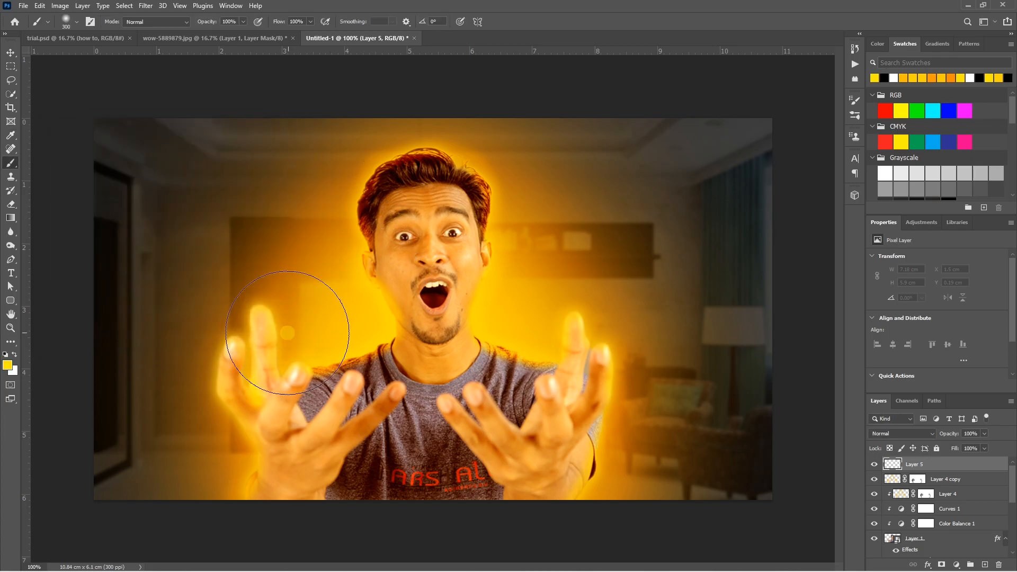
mouse_move(313, 343)
left_mouse_down()
mouse_move(442, 371)
mouse_move(528, 360)
mouse_move(393, 294)
mouse_move(381, 228)
mouse_move(409, 178)
mouse_move(486, 277)
left_mouse_up()
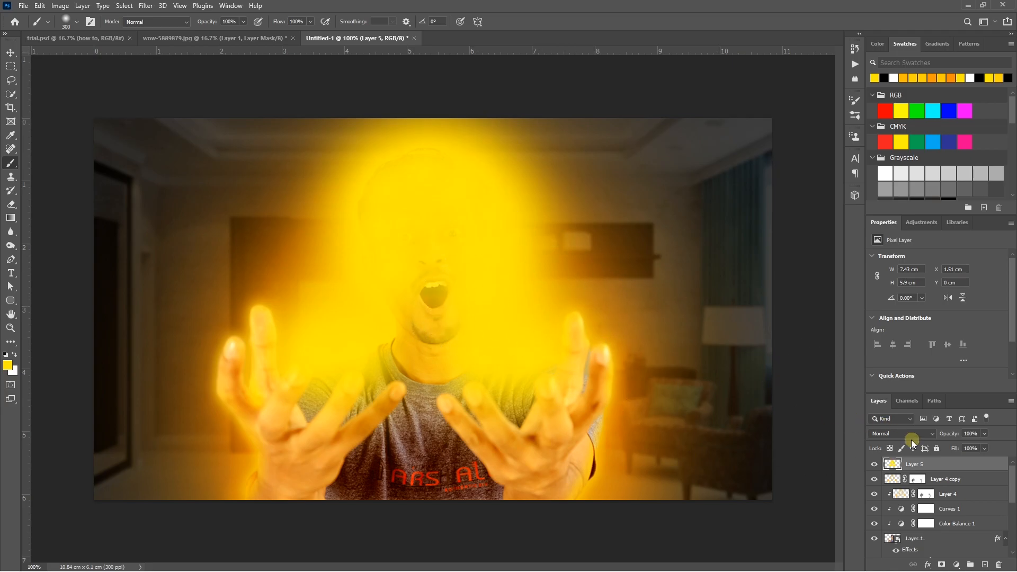
left_click(907, 434)
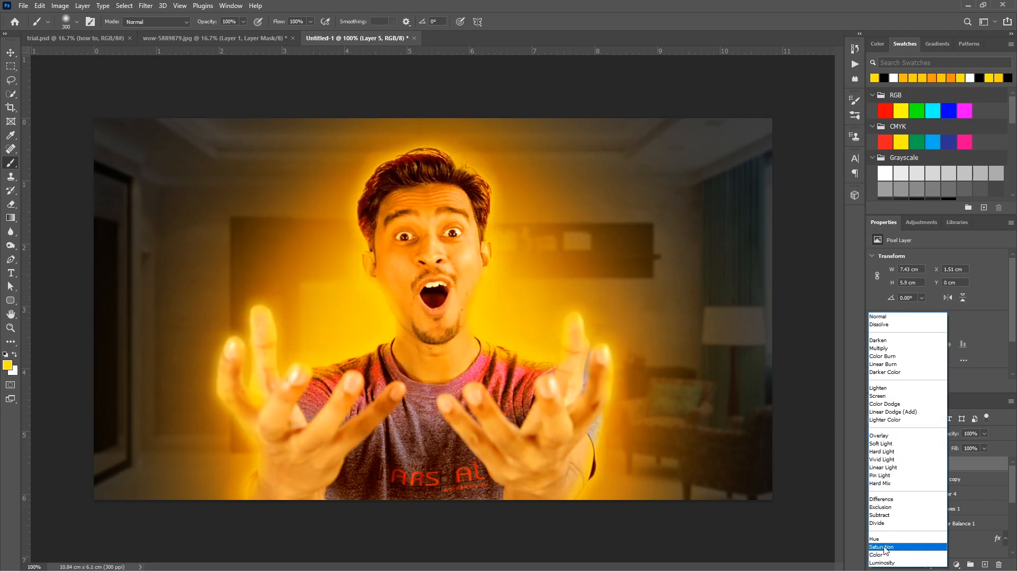
left_click(884, 547)
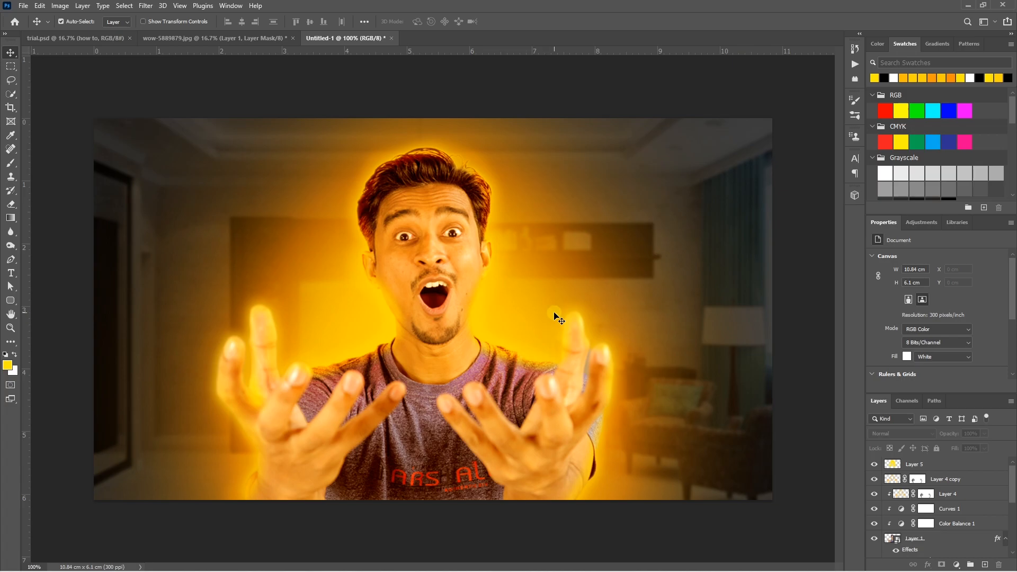
Add the text GLOWING in yellow 54 pt Bangers across the upper part of the image
key("t")
left_click(575, 231)
type("GLOWING")
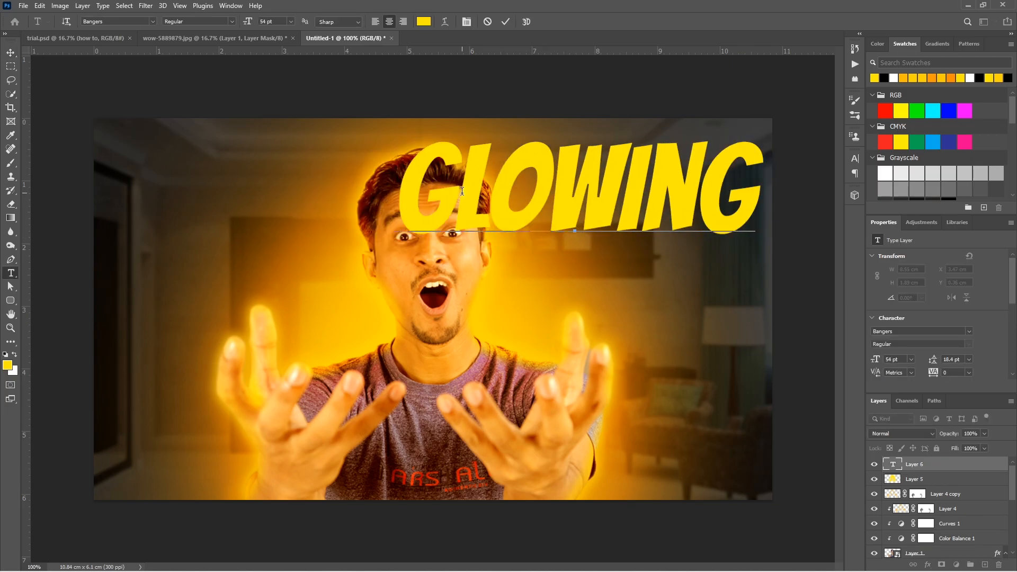
Scale the GLOWING text down to about 30 pt and place it on the man's chest between his hands
left_click(11, 52)
key("ctrl+t")
left_click_drag(763, 140, 544, 210)
left_click_drag(491, 254, 433, 411)
key("Return")
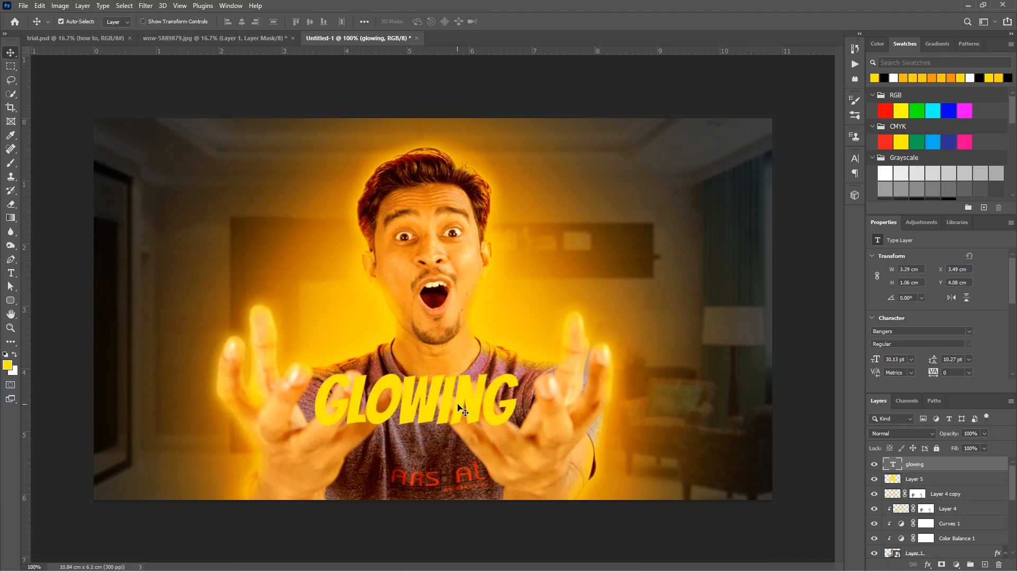
Add a Gradient Overlay to the GLOWING text using a yellow-to-orange preset from the Oranges group with Normal blend mode
left_click(928, 565)
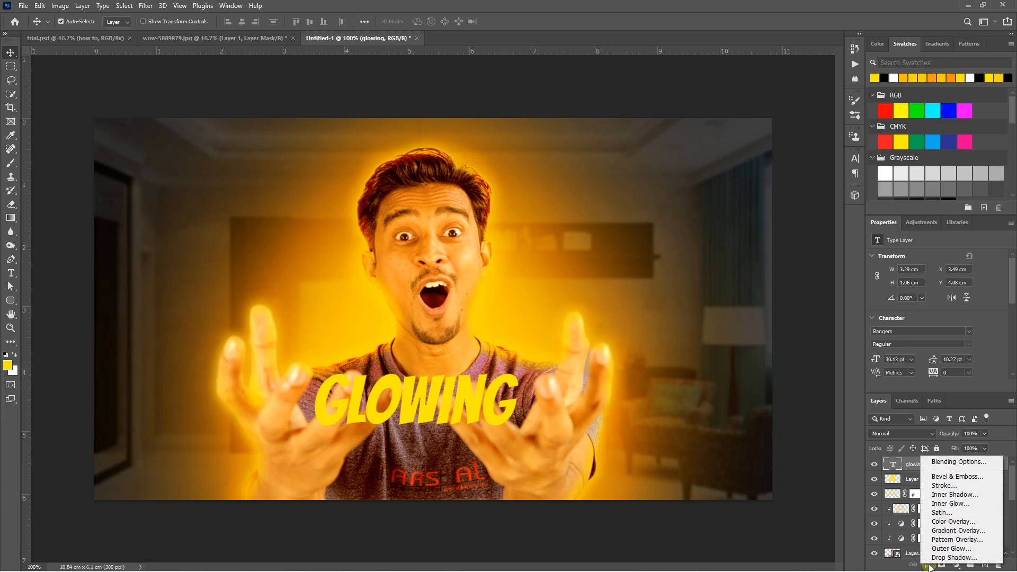
left_click(940, 462)
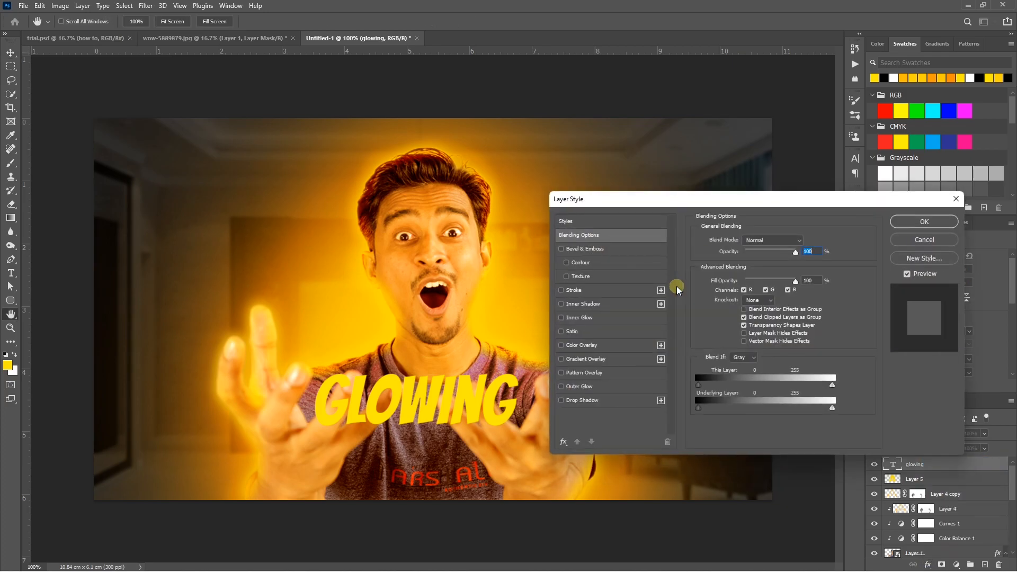
left_click_drag(647, 199, 626, 99)
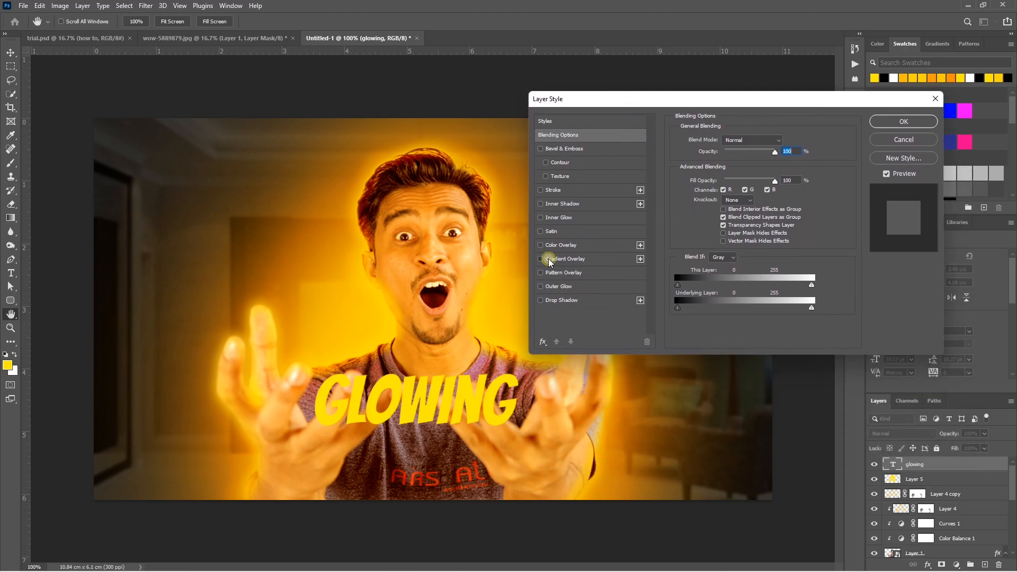
left_click(562, 258)
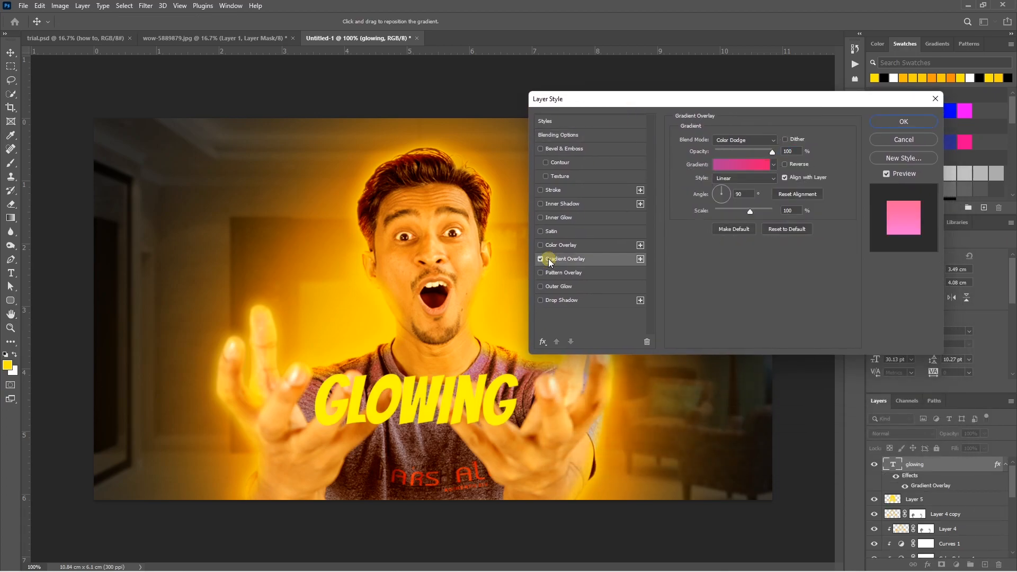
left_click(774, 165)
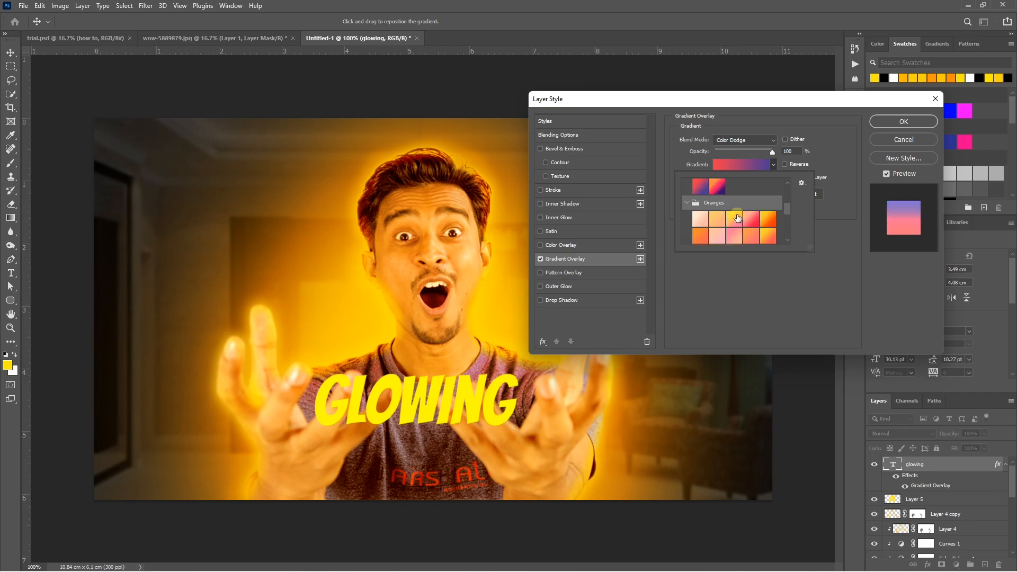
left_click(769, 222)
left_click(783, 204)
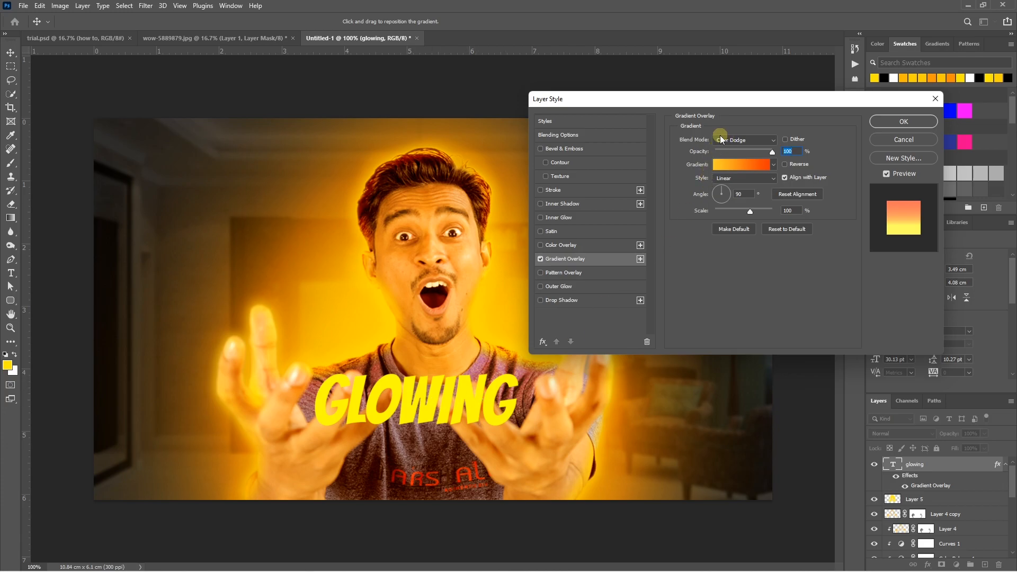
left_click(745, 141)
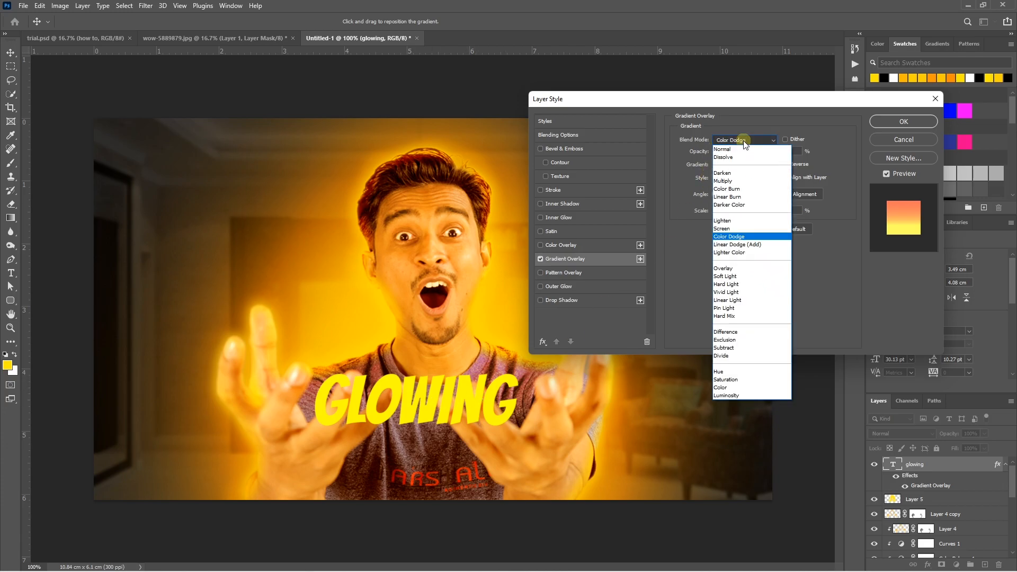
left_click(742, 151)
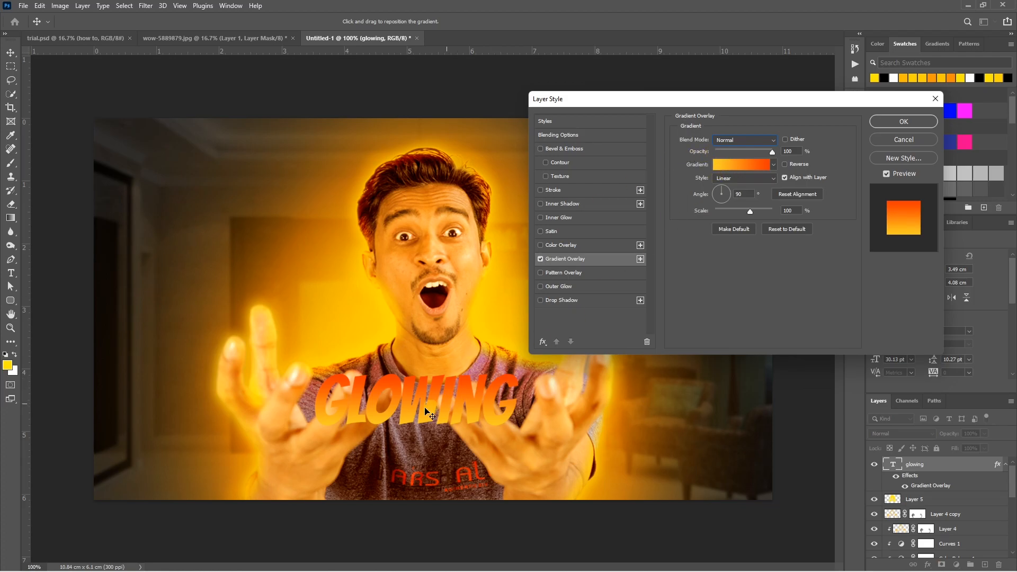
Shift the text gradient's first color stop to a brighter yellow, move the color midpoint to 69%, and reverse the gradient
left_click(733, 164)
double_click(55, 412)
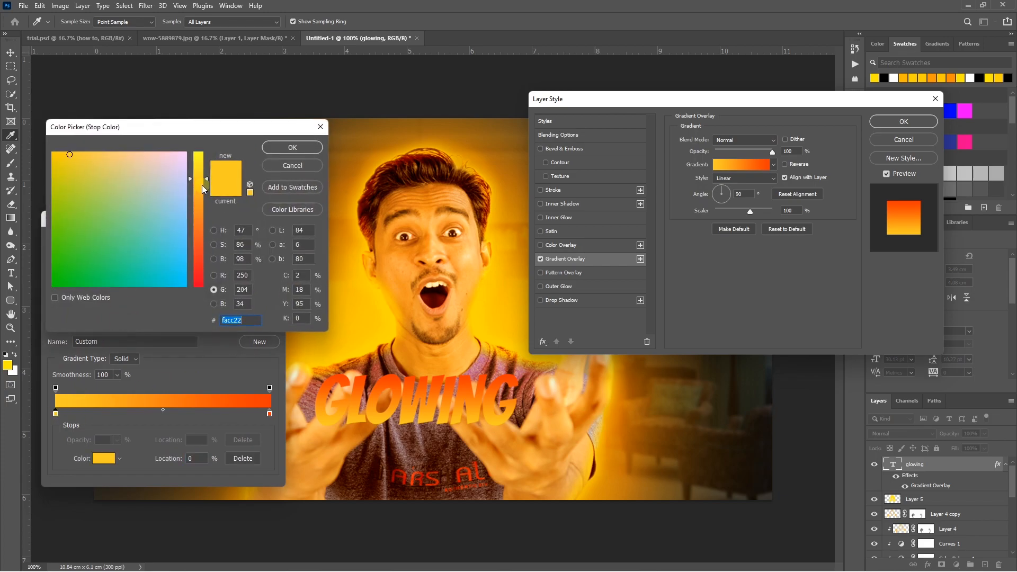
left_click_drag(202, 185, 202, 156)
left_click(292, 147)
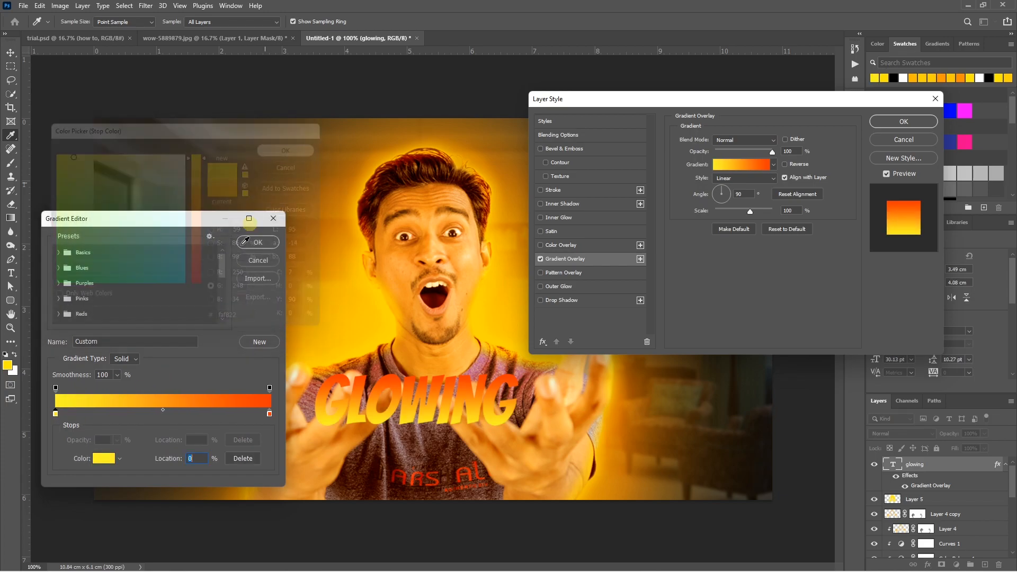
left_click_drag(163, 411, 205, 409)
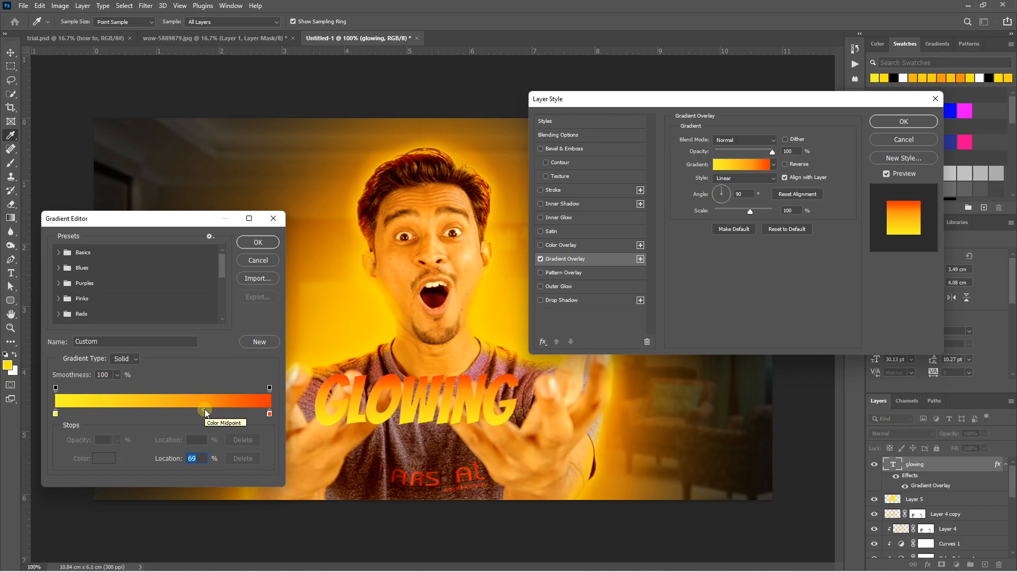
left_click(257, 242)
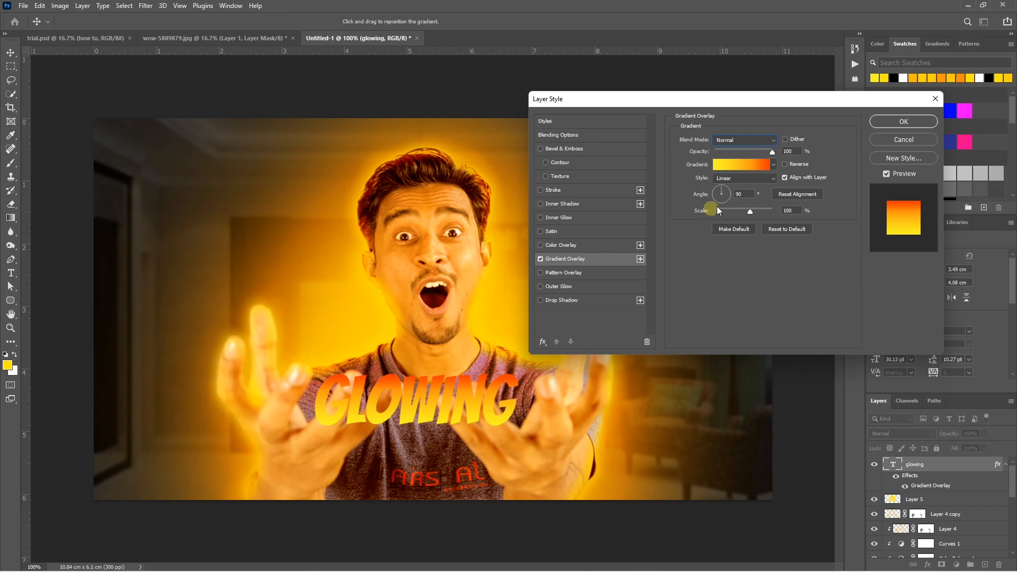
left_click(785, 165)
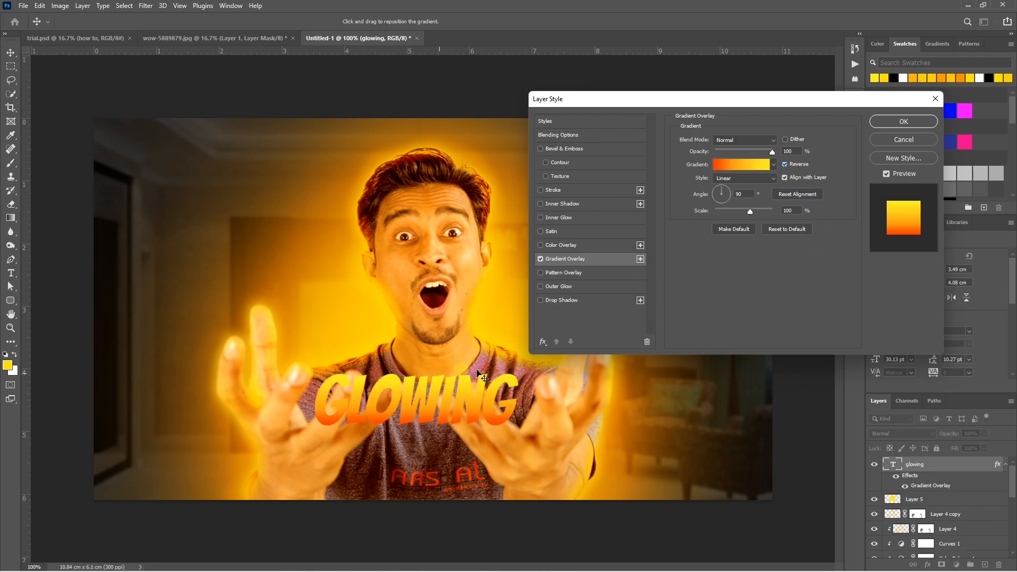
Add a white 4 px outside Stroke to the GLOWING text
left_click(540, 190)
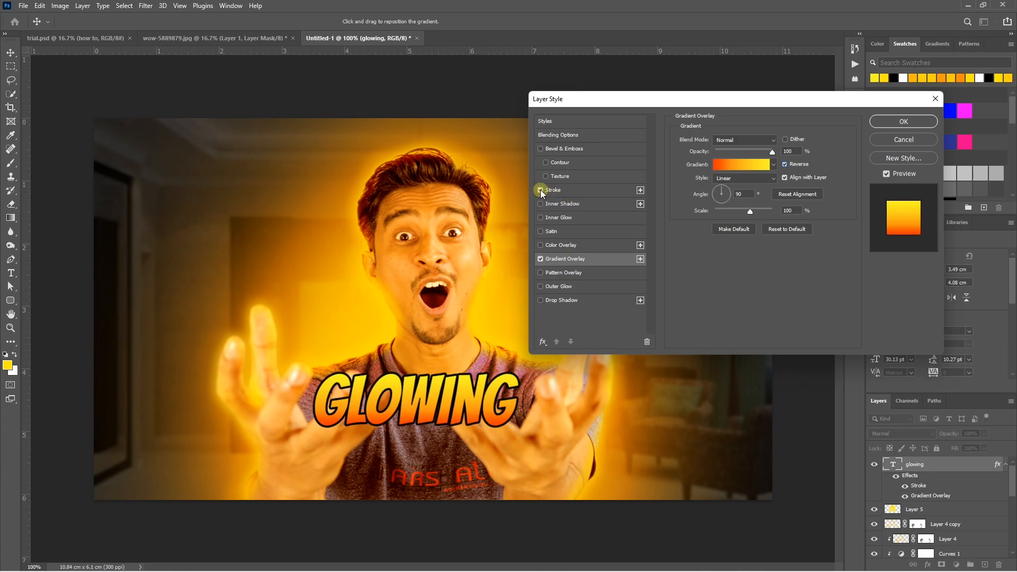
left_click(582, 190)
left_click(701, 216)
mouse_move(162, 191)
left_mouse_down()
mouse_move(187, 152)
mouse_move(199, 152)
left_mouse_up()
left_click(293, 148)
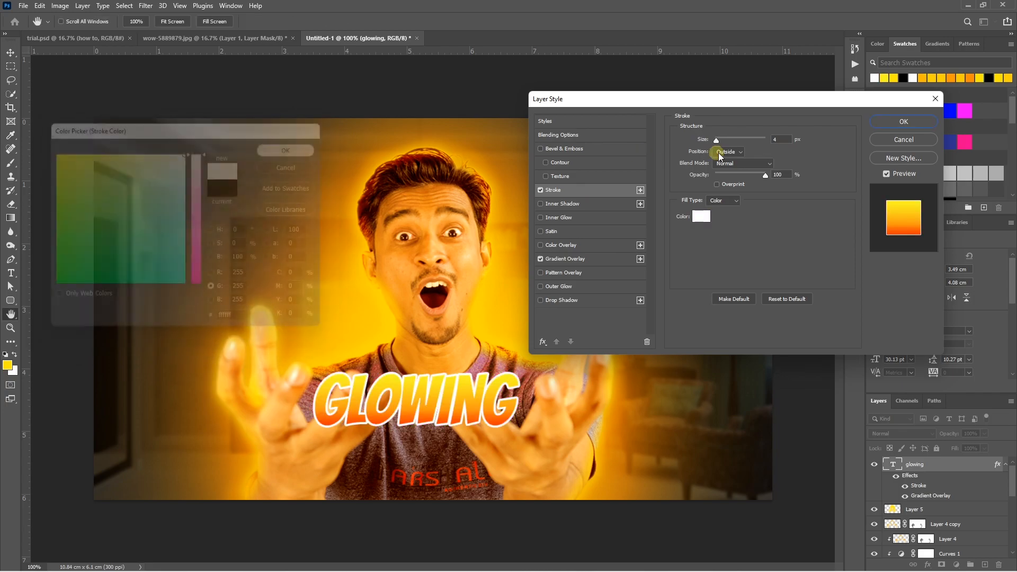
left_click_drag(716, 140, 716, 141)
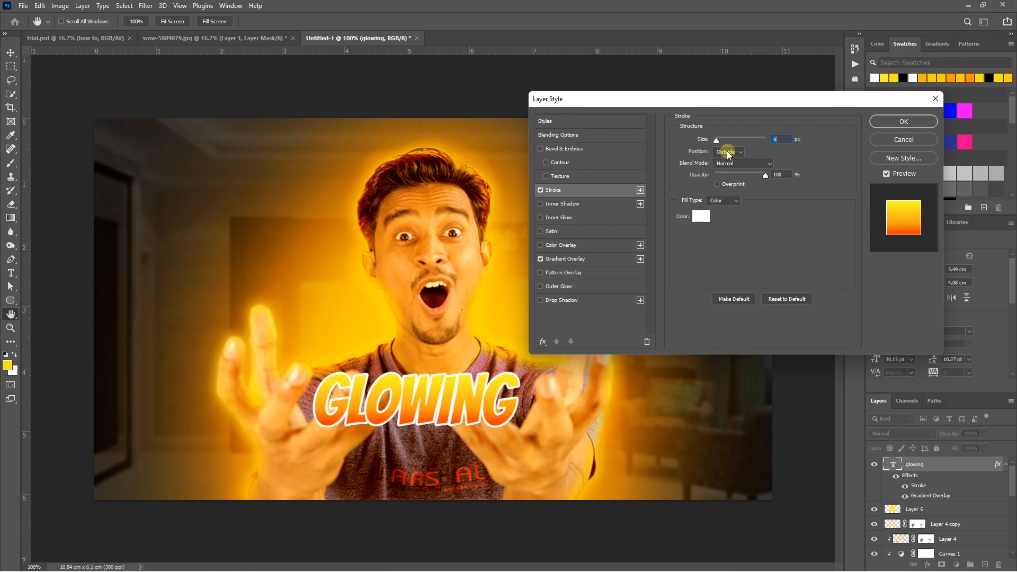
Add an Outer Glow to the GLOWING text in color ffd300 with Lighten blend mode and 76% opacity
left_click(542, 287)
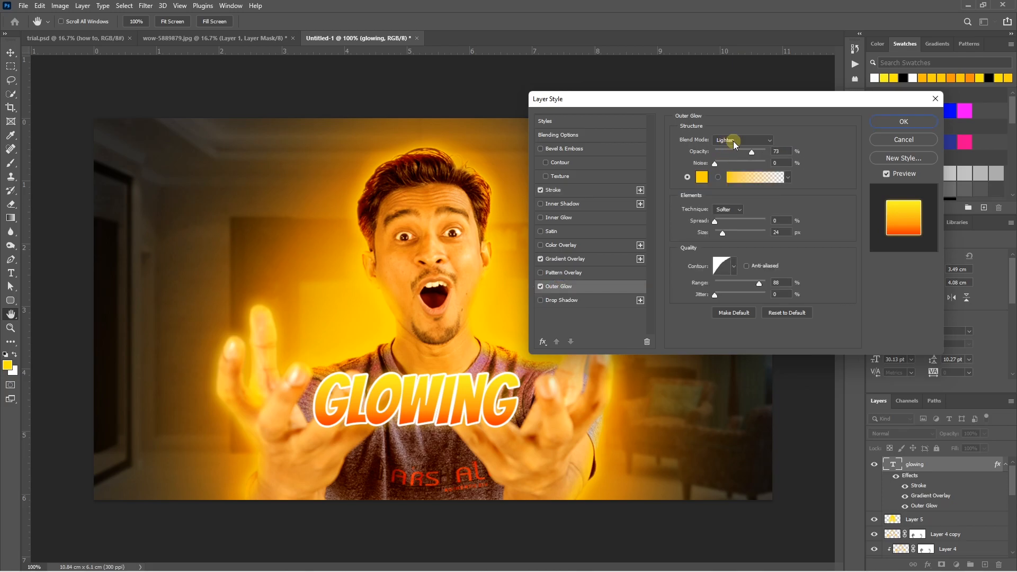
left_click(755, 152)
left_click(702, 179)
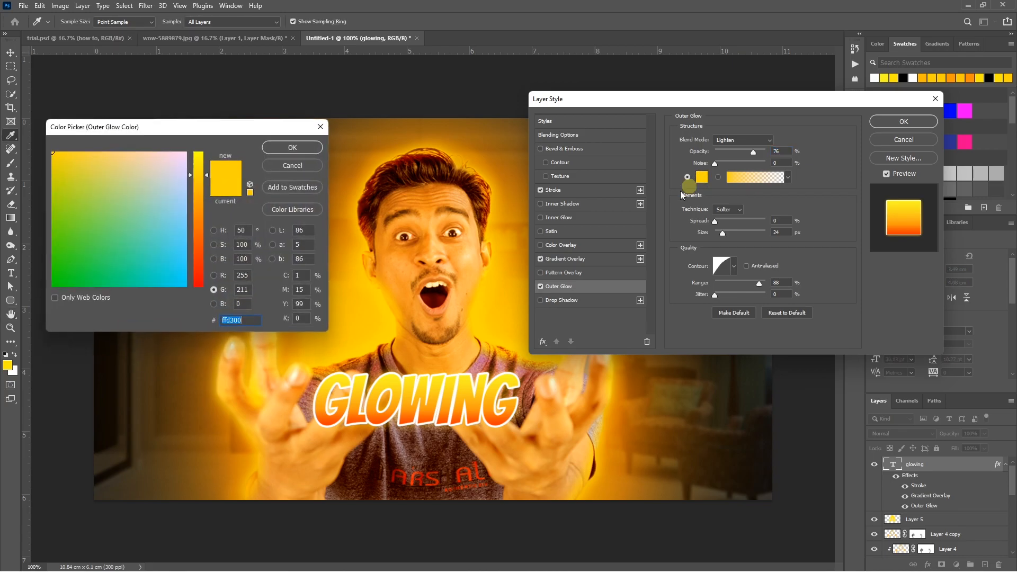
left_click(284, 148)
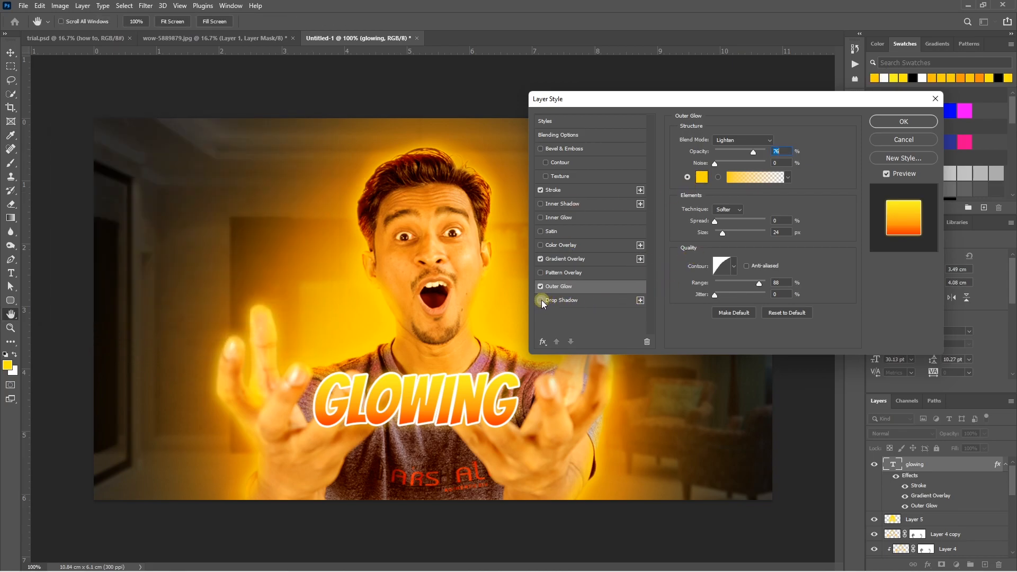
Add a black Drop Shadow to the GLOWING text with 100% opacity, 117° angle, 14 px distance, 18% spread and 0 px size
left_click(561, 300)
left_click_drag(744, 159, 756, 158)
mouse_move(718, 188)
left_mouse_down()
mouse_move(726, 204)
mouse_move(709, 214)
mouse_move(723, 188)
left_mouse_up()
left_click(712, 214)
left_click(723, 198)
left_click(722, 170)
left_click_drag(719, 170, 823, 208)
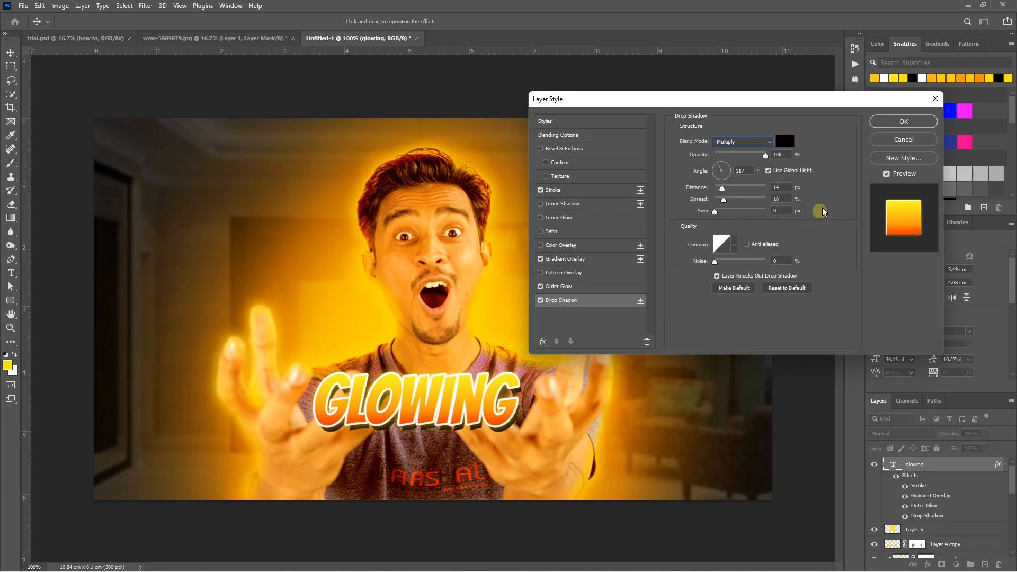
Accept the layer effects and tilt the GLOWING text to about -13.4° across the man's chest
left_click(895, 122)
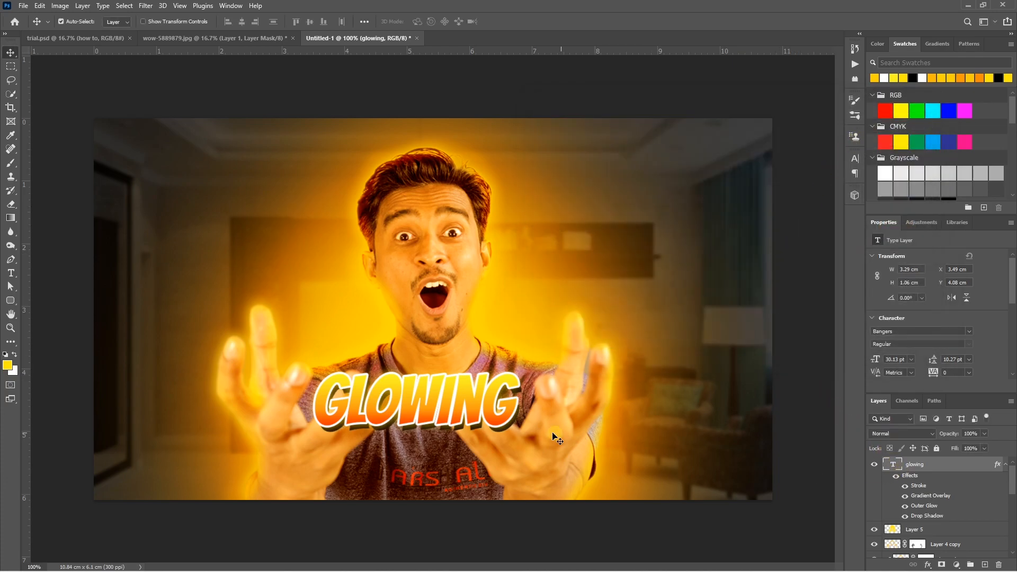
key("ctrl+t")
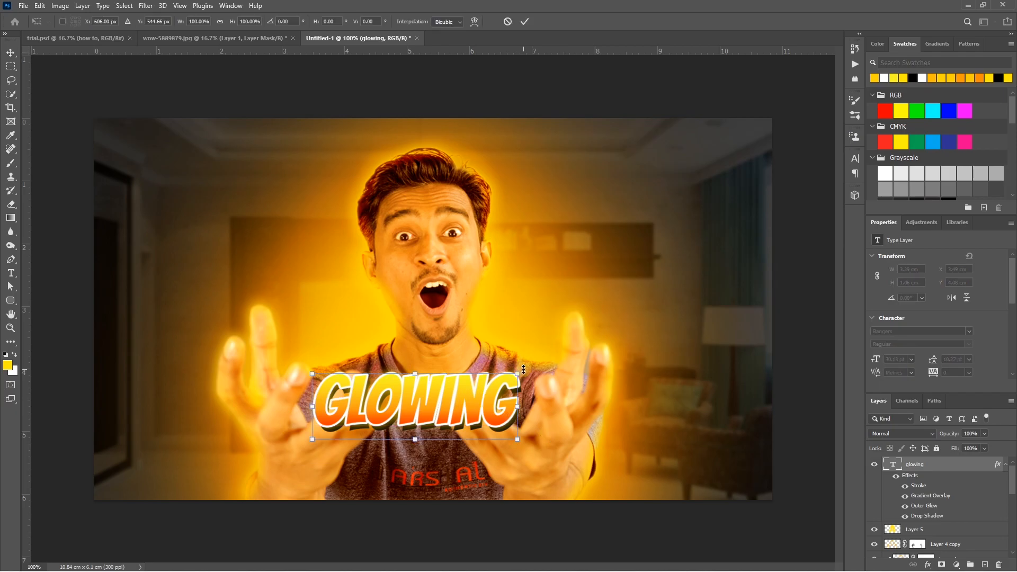
left_click_drag(526, 367, 520, 347)
left_click_drag(462, 378, 461, 376)
key("Return")
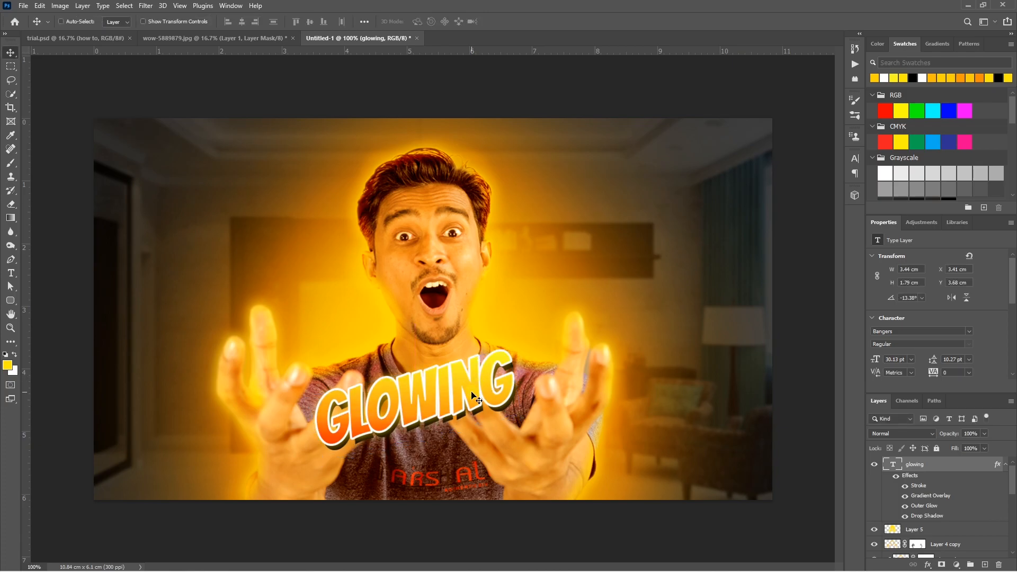
Duplicate the GLOWING text layer and change the copy's wording to THUMBNAIL
key("ctrl+j")
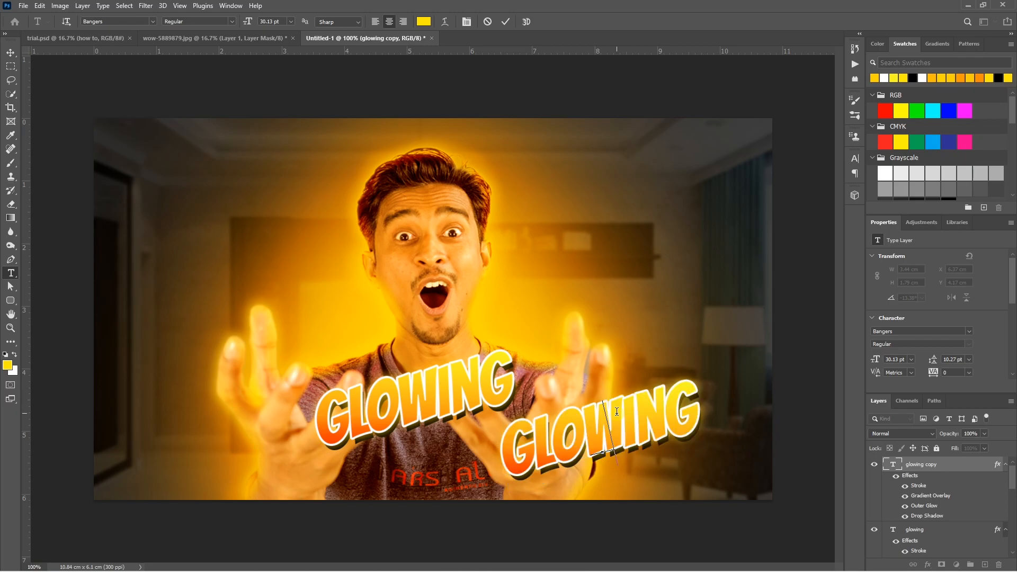
type("THUMBNAIL")
key("ctrl+Return")
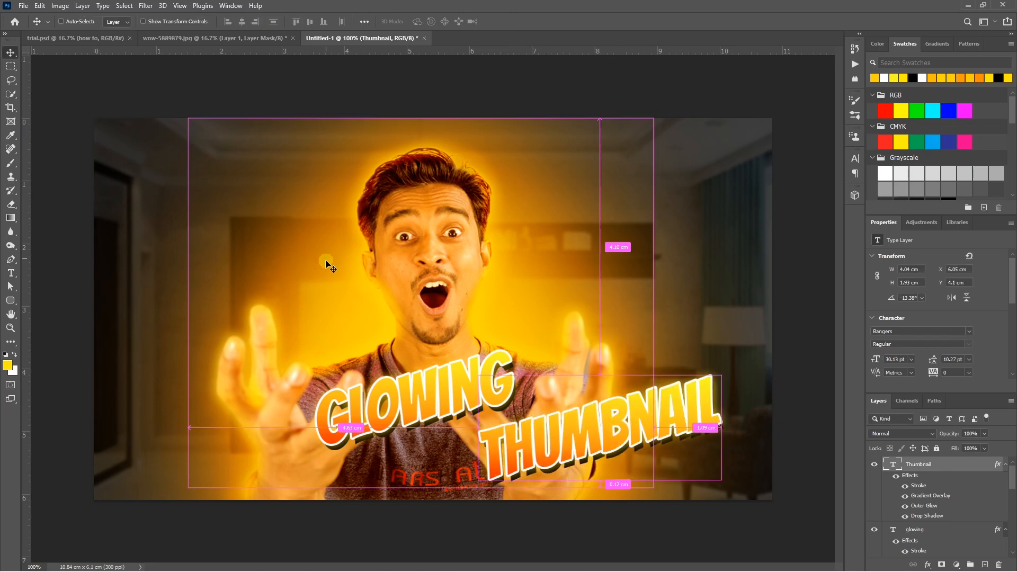
Scale the THUMBNAIL text down to about 65% and place it directly beneath GLOWING
key("ctrl+t")
left_click_drag(730, 498, 629, 436)
left_click_drag(577, 408, 449, 448)
key("Return")
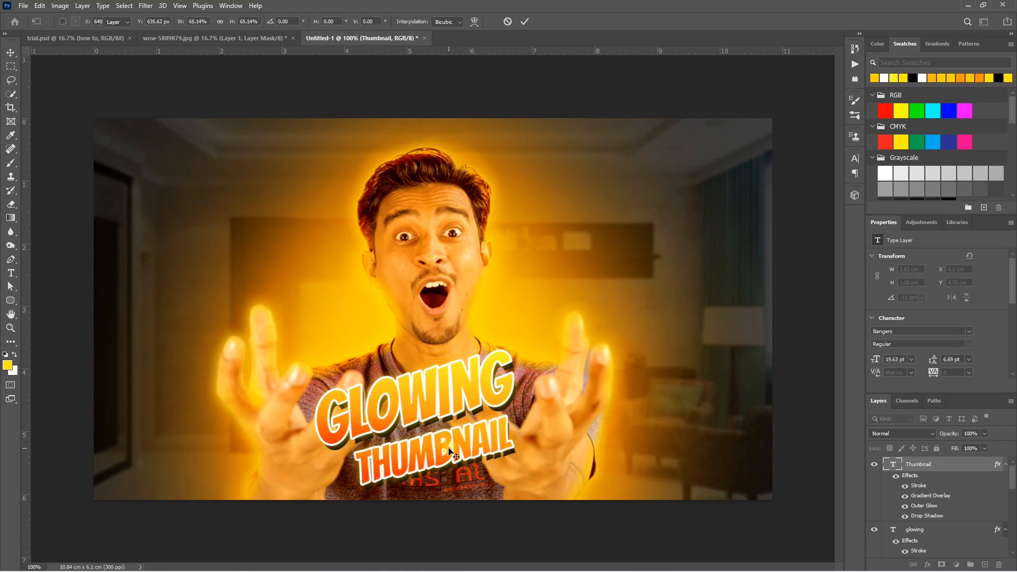
Change the THUMBNAIL text's Gradient Overlay to a blue-to-teal preset from the Greens gradients
double_click(921, 479)
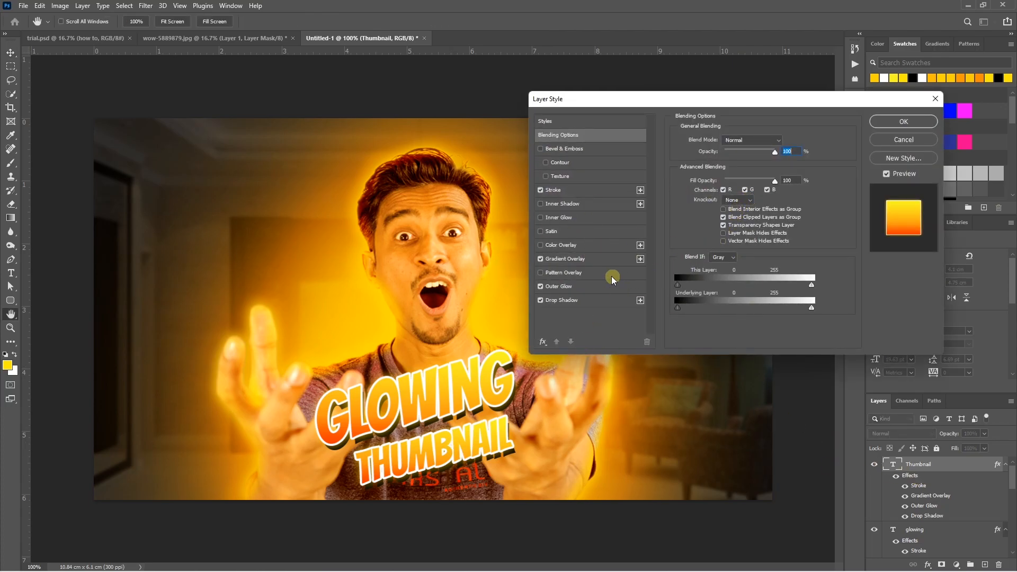
left_click(577, 259)
left_click(775, 166)
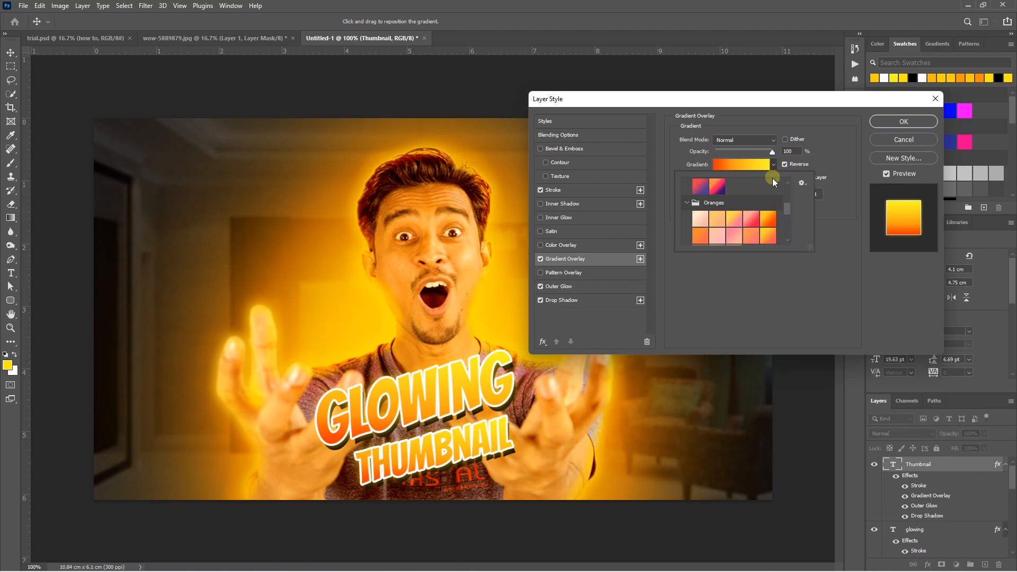
scroll(741, 223, "down", 5)
scroll(688, 218, "down", 1)
scroll(691, 217, "up", 1)
left_click(686, 190)
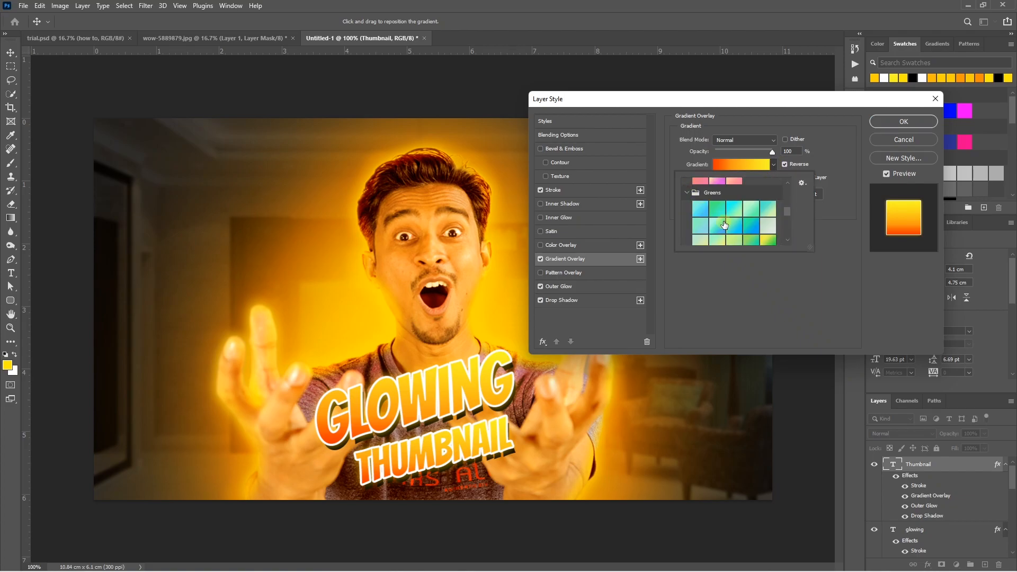
scroll(700, 208, "down", 1)
left_click(700, 208)
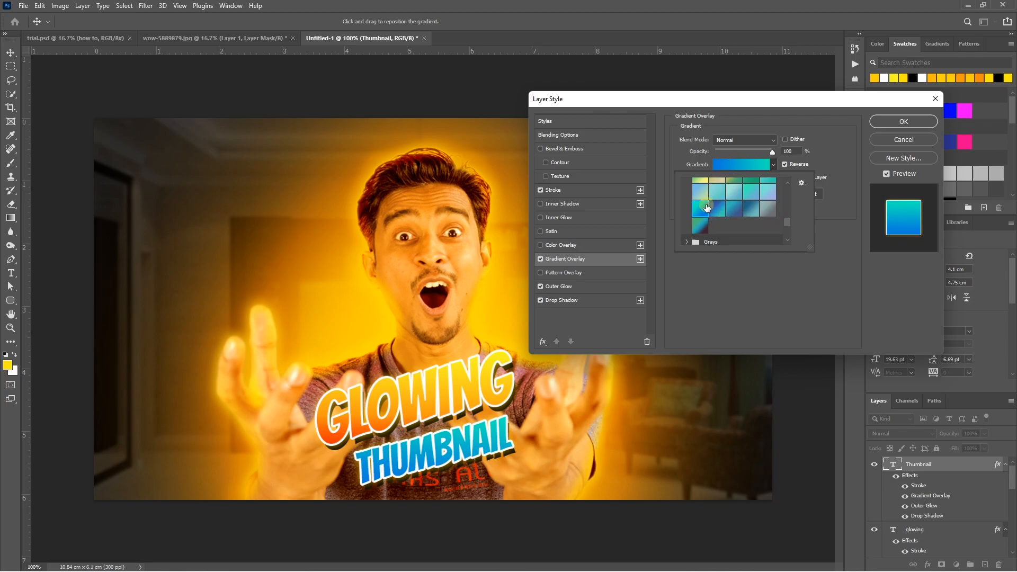
left_click(832, 152)
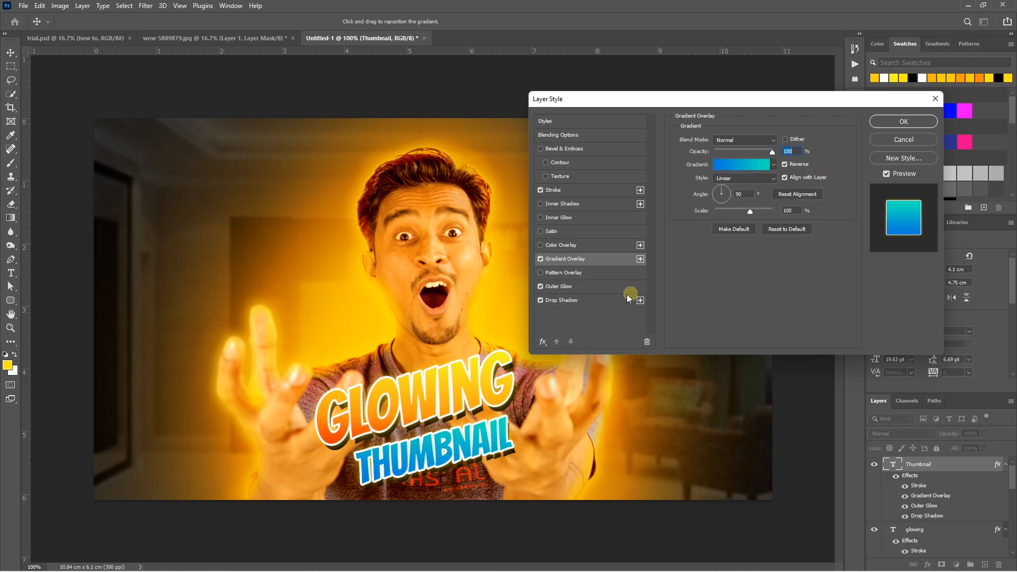
Turn off the THUMBNAIL text's Drop Shadow and thin its white outside Stroke to 2 px
left_click(542, 299)
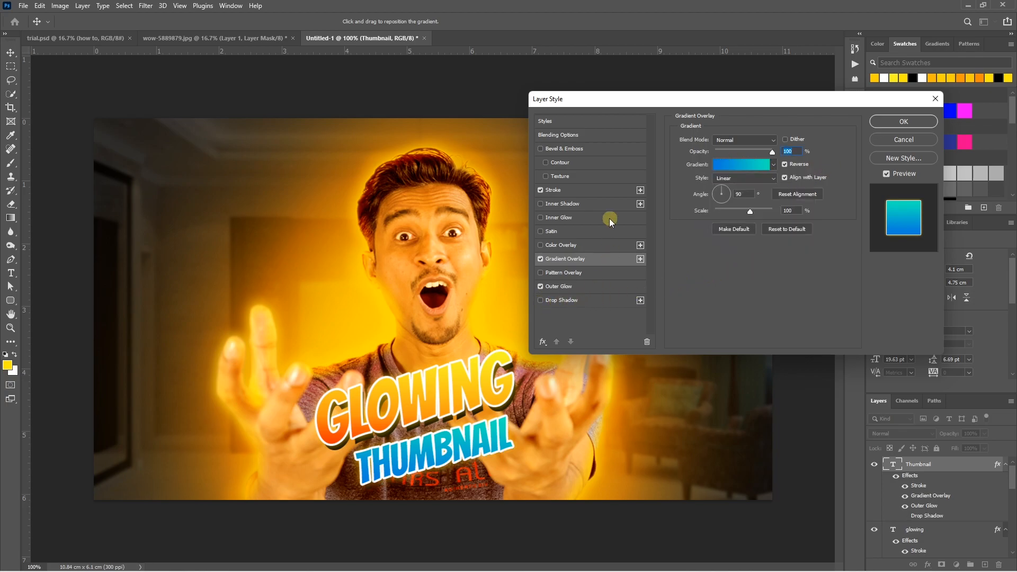
left_click(570, 192)
left_click_drag(718, 144, 717, 144)
Add Bevel & Emboss to THUMBNAIL with Emboss style, 188% depth, 7 px size, 75° angle, 32° altitude and 94% shadow opacity
left_click(541, 149)
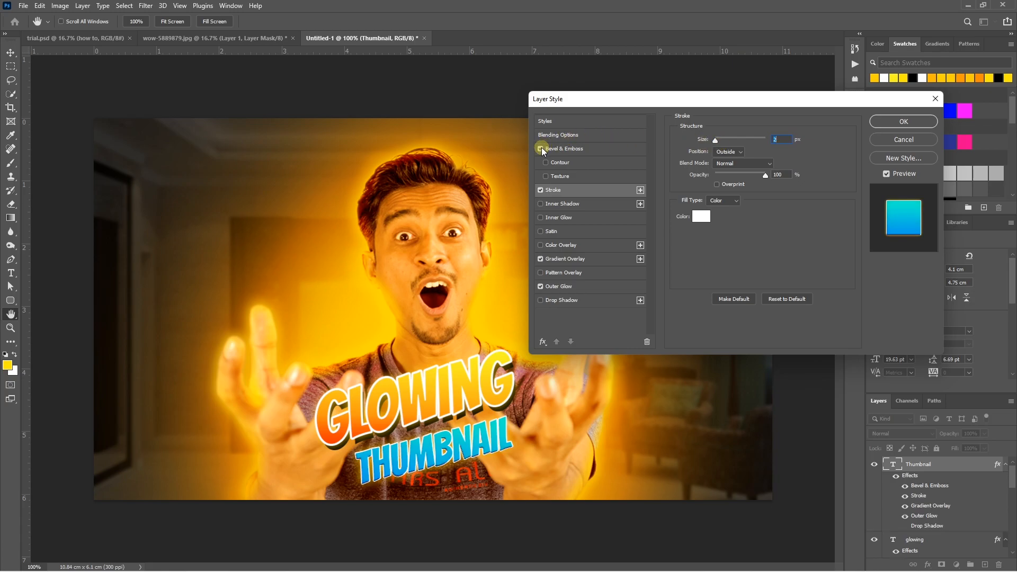
left_click(569, 149)
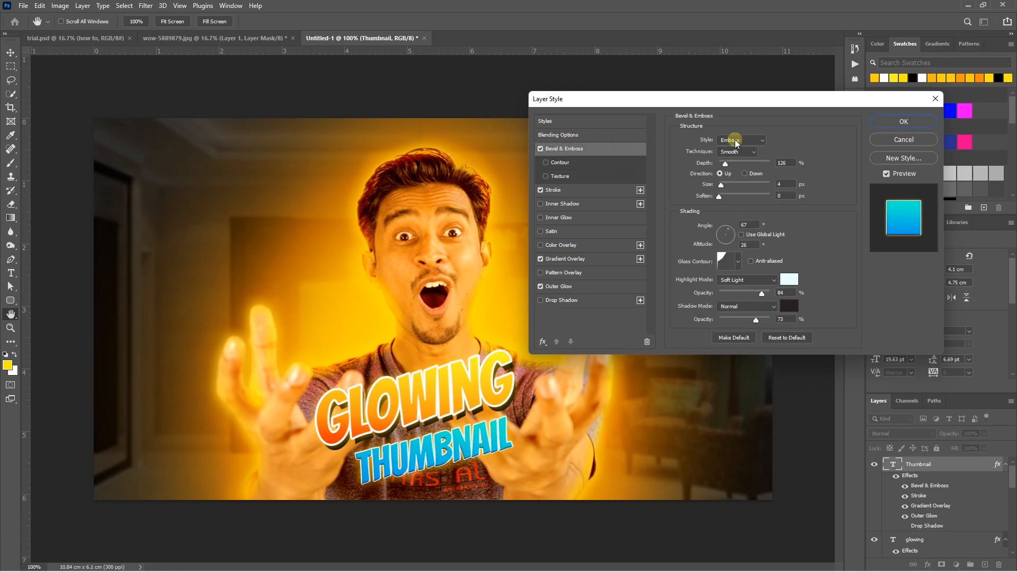
left_click_drag(729, 170, 726, 168)
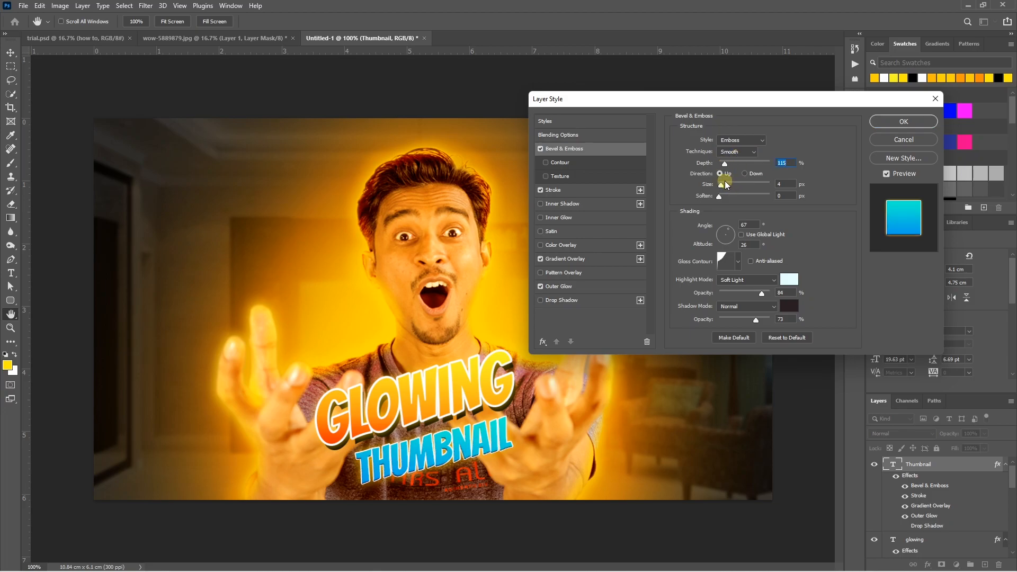
left_click_drag(721, 184, 725, 187)
left_click_drag(728, 232, 726, 229)
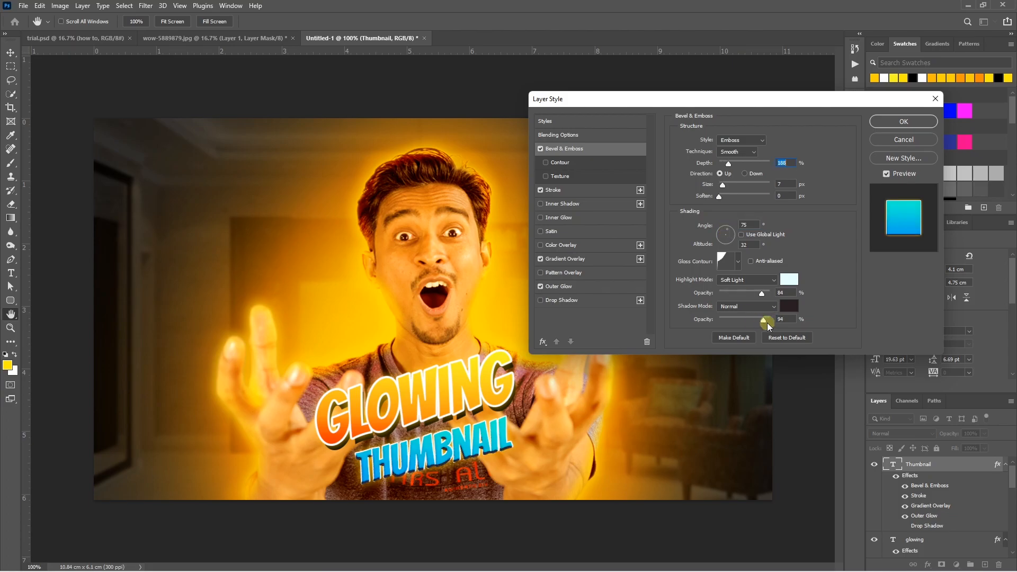
Try several gloss contours for the THUMBNAIL bevel, choose the half-round curve and accept the layer style
left_click(738, 262)
left_click(677, 289)
left_click(760, 290)
left_click(674, 303)
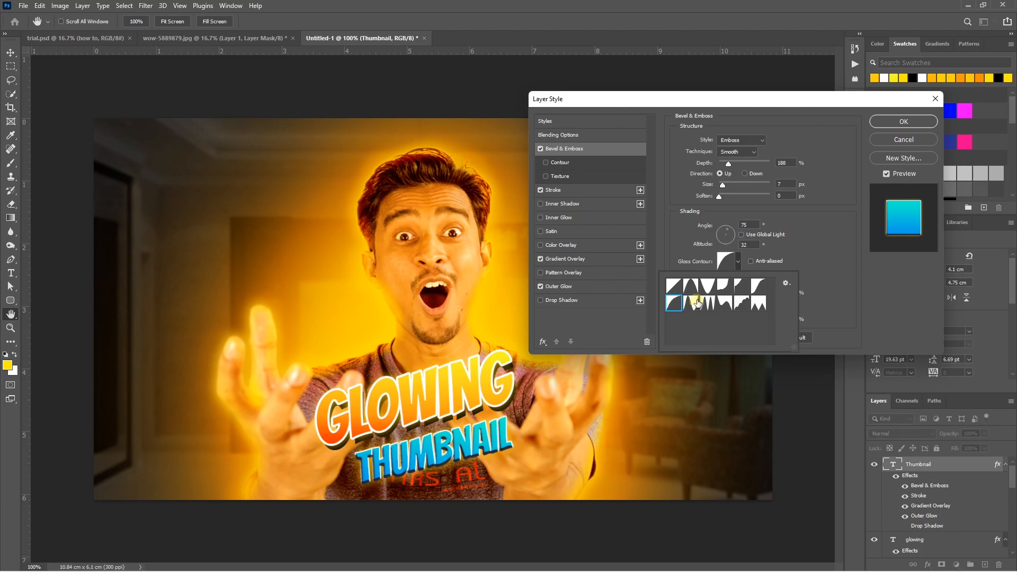
left_click(693, 304)
left_click(673, 305)
left_click(677, 291)
left_click(677, 306)
left_click(691, 304)
left_click(691, 288)
left_click(679, 305)
left_click(859, 173)
left_click(893, 126)
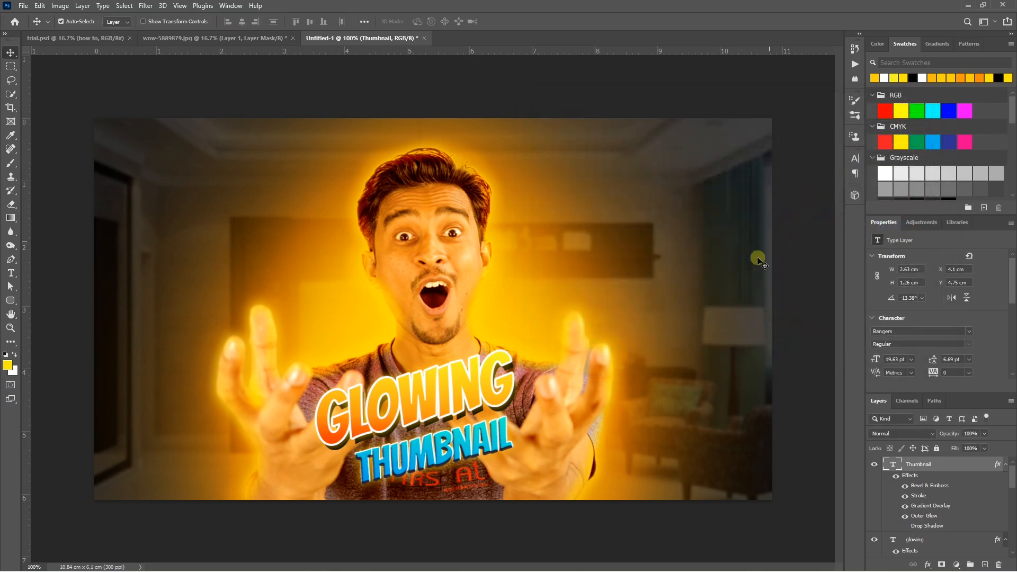
Add the text HOW TO MAKE in the Bangers font and scale it down to a small line
left_click(660, 280)
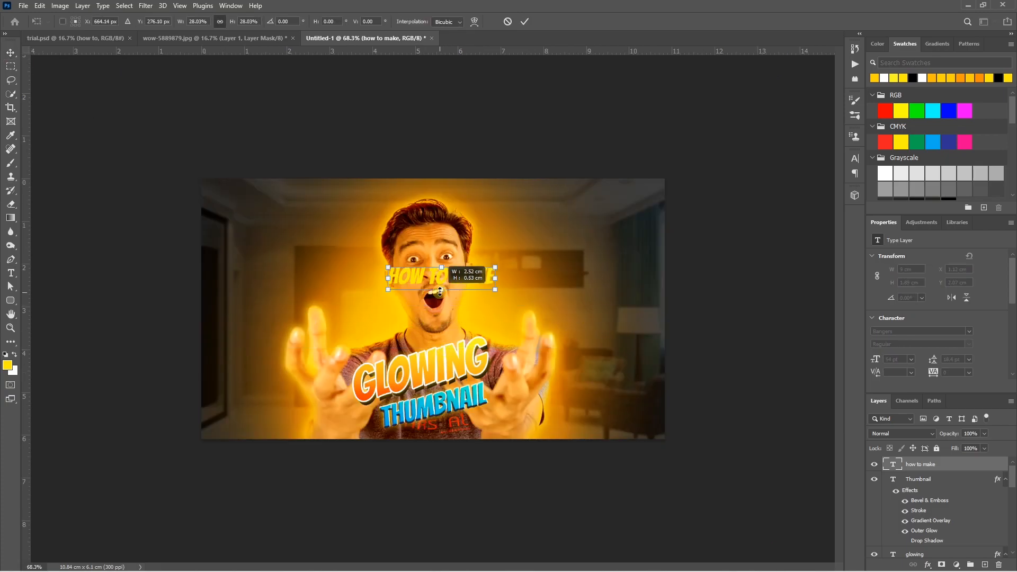
left_click_drag(497, 261, 499, 249)
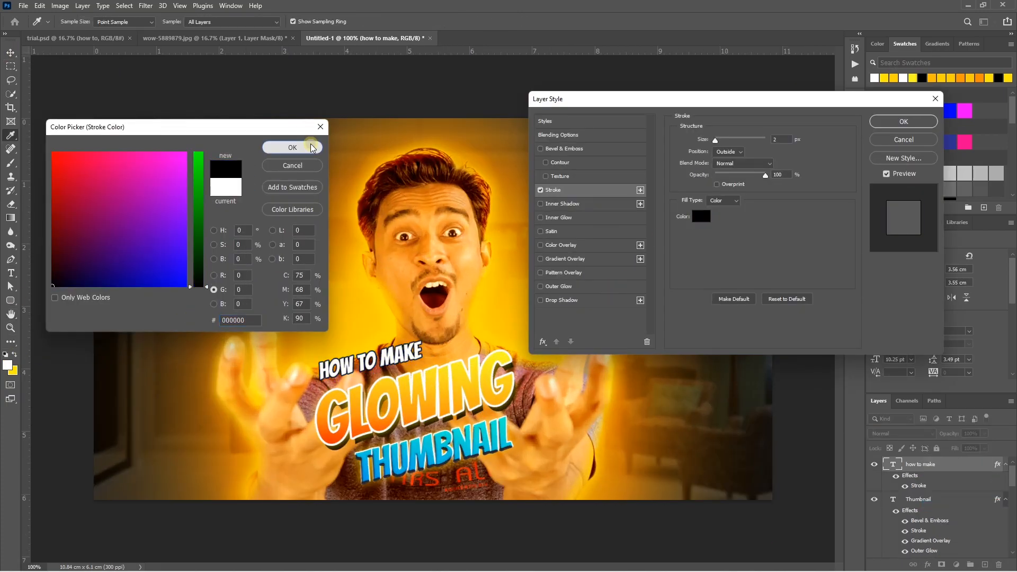
Give HOW TO MAKE a thin blue outside Stroke and a Drop Shadow with 100% opacity and 5 px distance, then reduce the text to about 9.45 pt
left_click(312, 148)
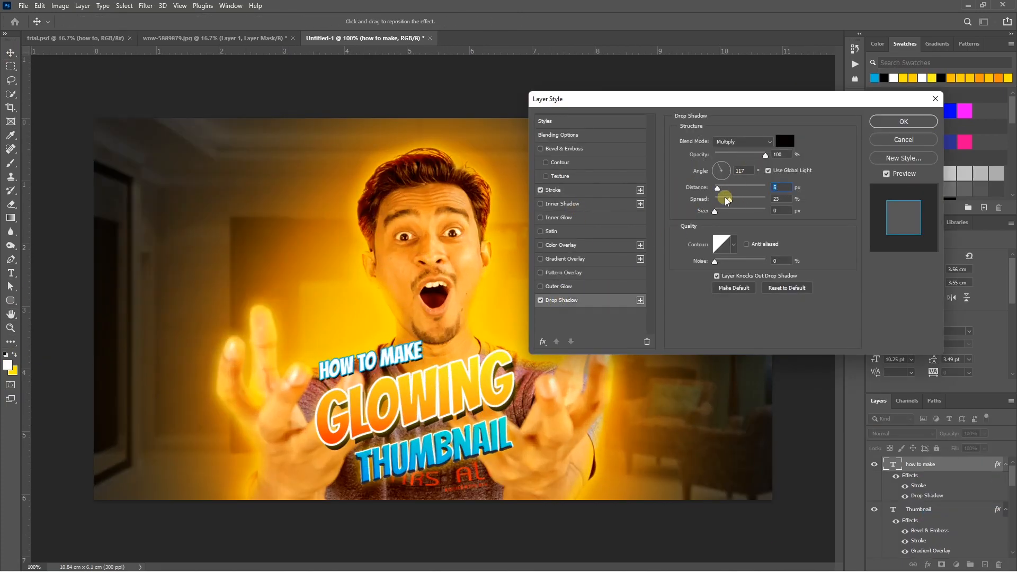
left_click_drag(727, 201, 725, 201)
left_click_drag(716, 212, 725, 213)
key("ctrl+t")
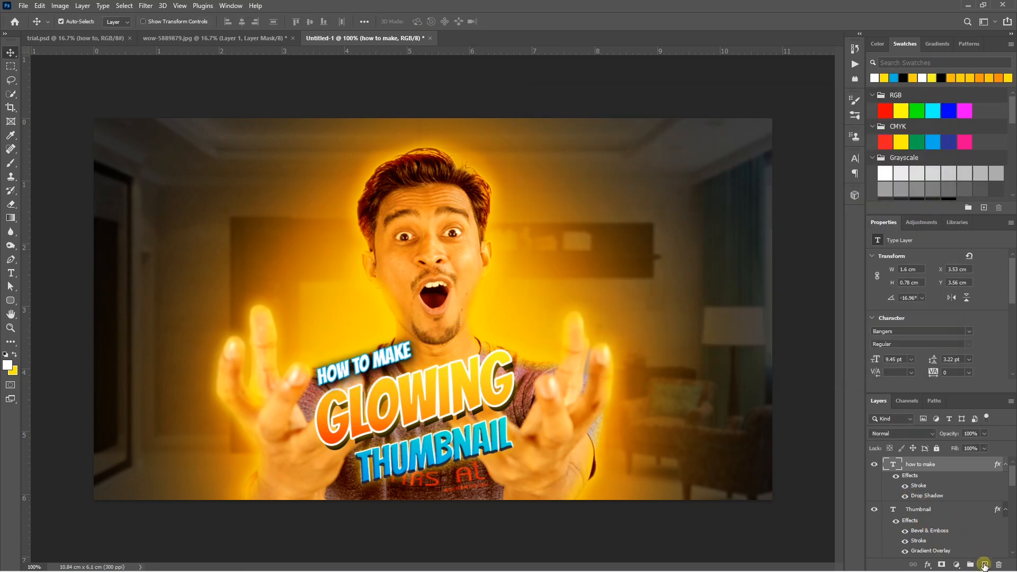
Create a new top layer and paint a soft yellow spot between GLOWING and THUMBNAIL with a 125 px brush
left_click(984, 566)
key("b")
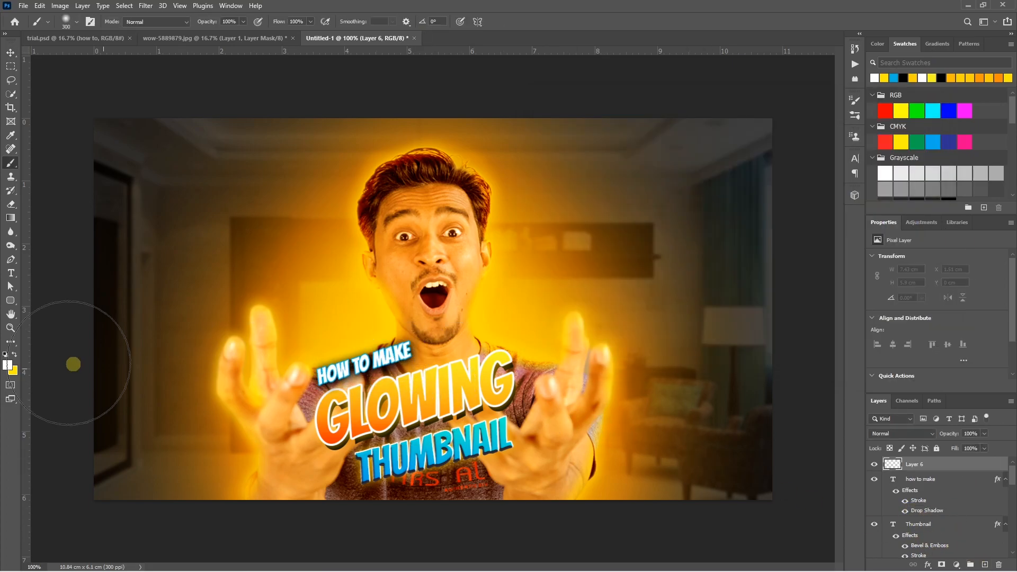
key("bracketleft")
key("bracketleft")
key("bracketleft")
key("bracketleft")
key("bracketleft")
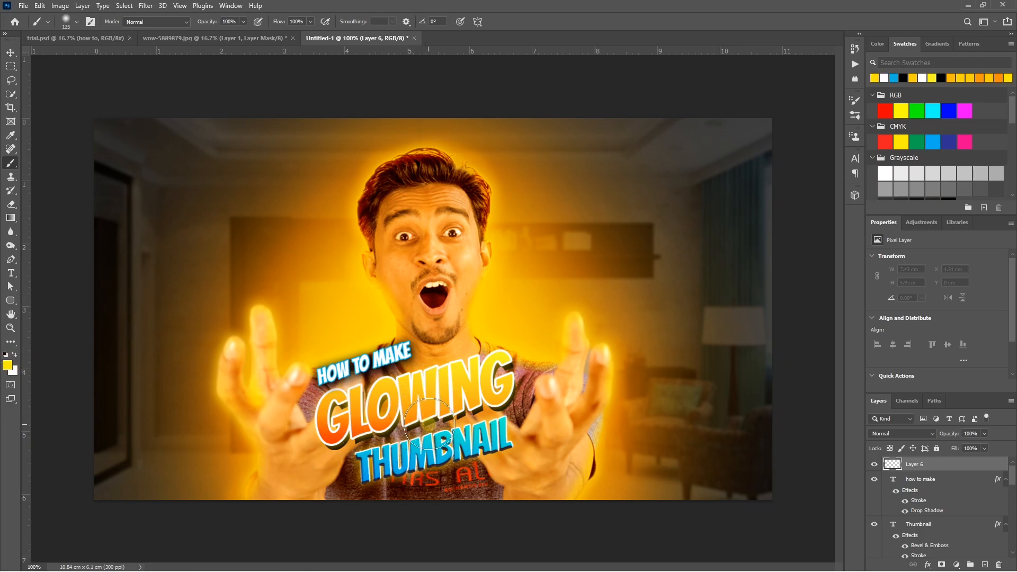
left_click(431, 423)
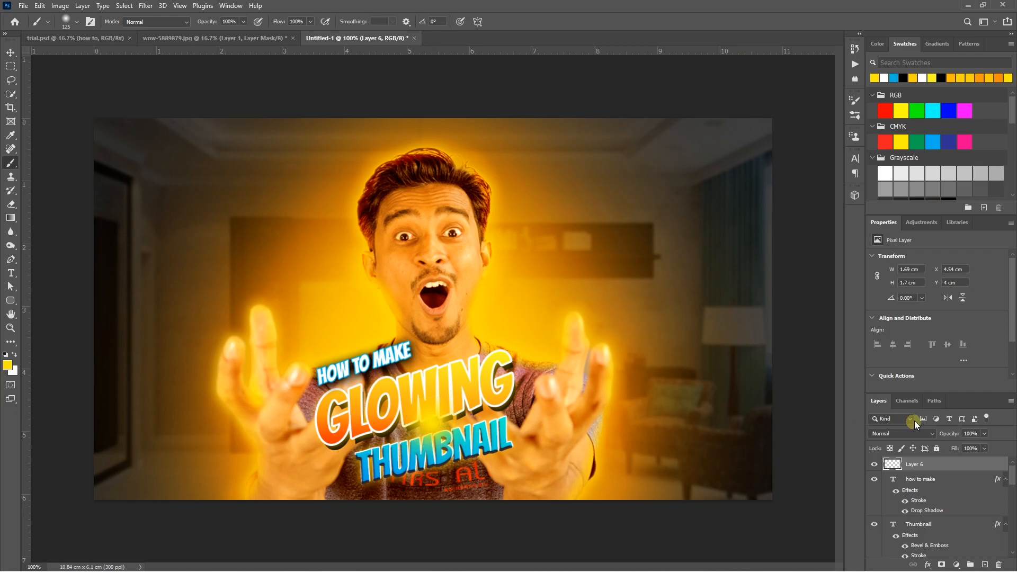
Set the yellow spot layer to Linear Dodge (Add) and dab another glow beside the start of GLOWING
left_click(905, 435)
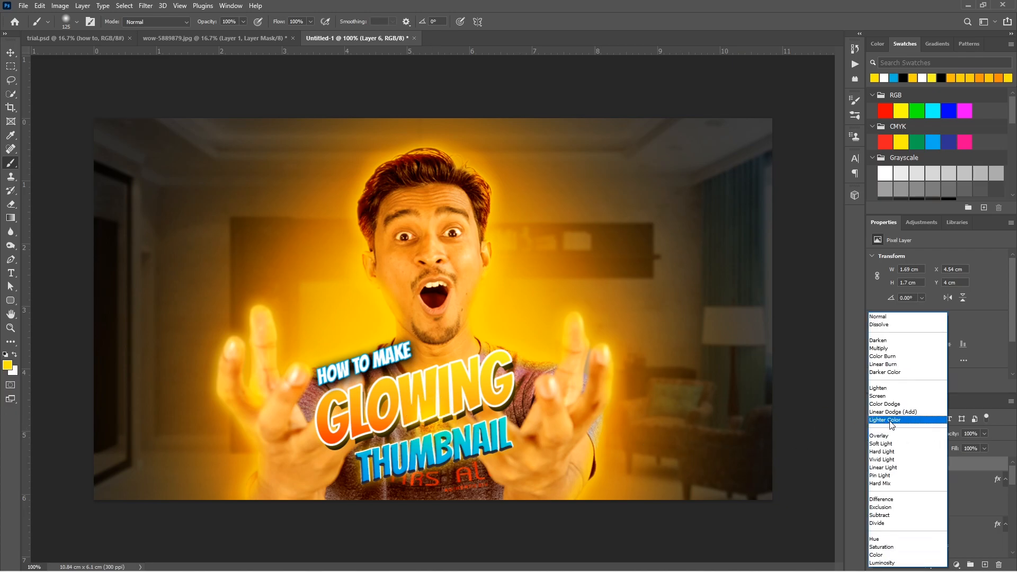
left_click(893, 412)
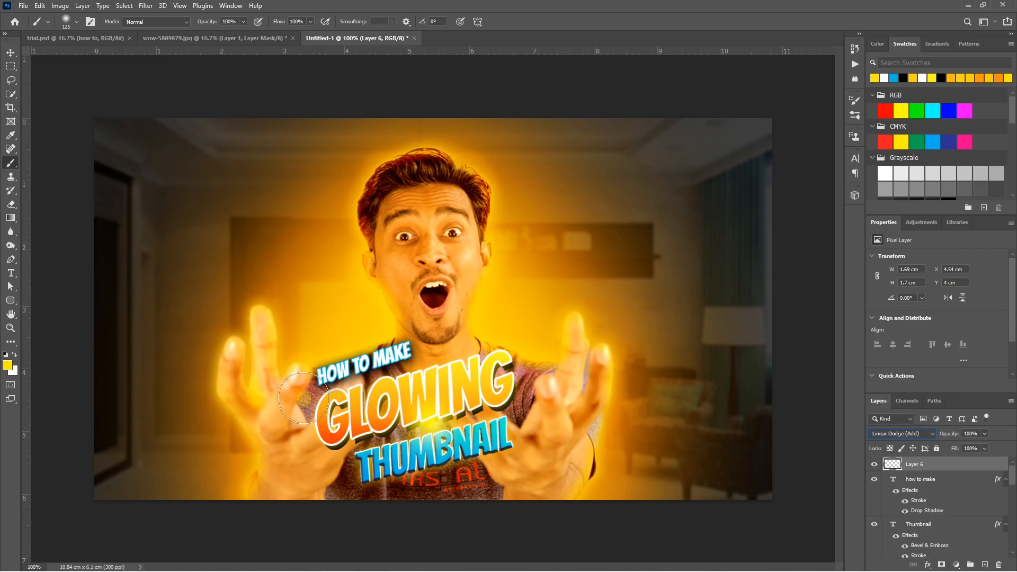
left_click(310, 393)
Place the PngItem_56823 particle image over the canvas at about 39% scale and send it near the bottom of the layer stack
left_click_drag(452, 275, 426, 257)
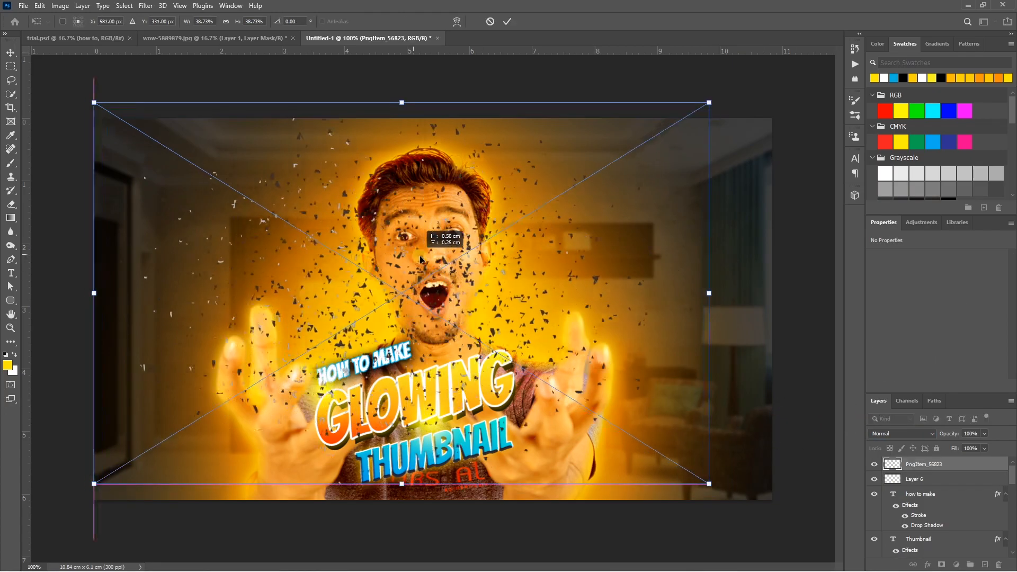
key("Return")
key("ctrl+shift+bracketleft")
key("ctrl+bracketright")
key("ctrl+bracketright")
Arrange the particle layer between Layer 2 and Levels 1 and set its blend mode to Screen
left_click_drag(219, 175, 228, 174)
key("ctrl+z")
scroll(914, 515, "down", 2)
scroll(914, 515, "up", 2)
left_click_drag(913, 501, 915, 482)
left_click_drag(925, 488, 925, 504)
left_click(901, 433)
left_click(890, 383)
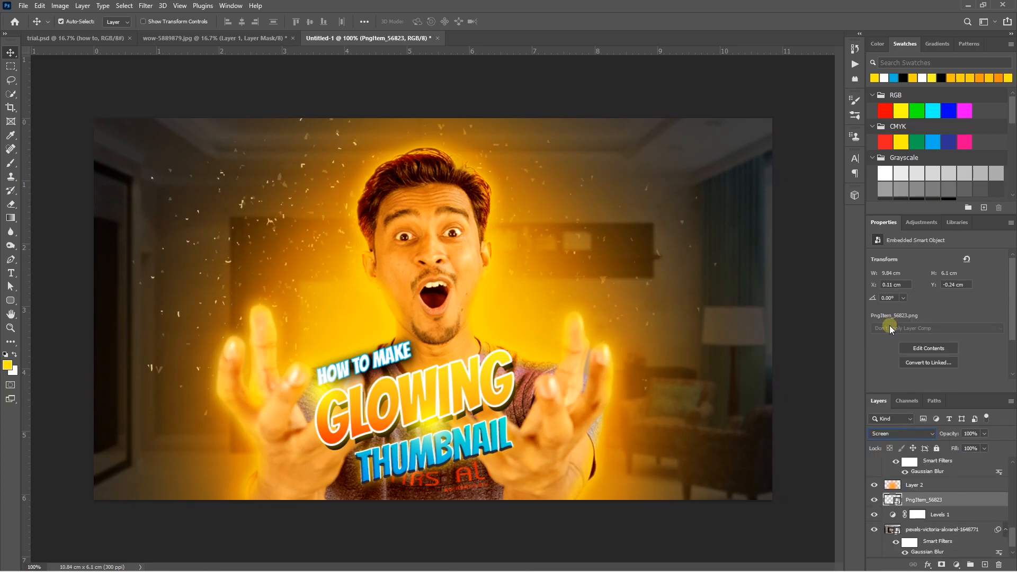